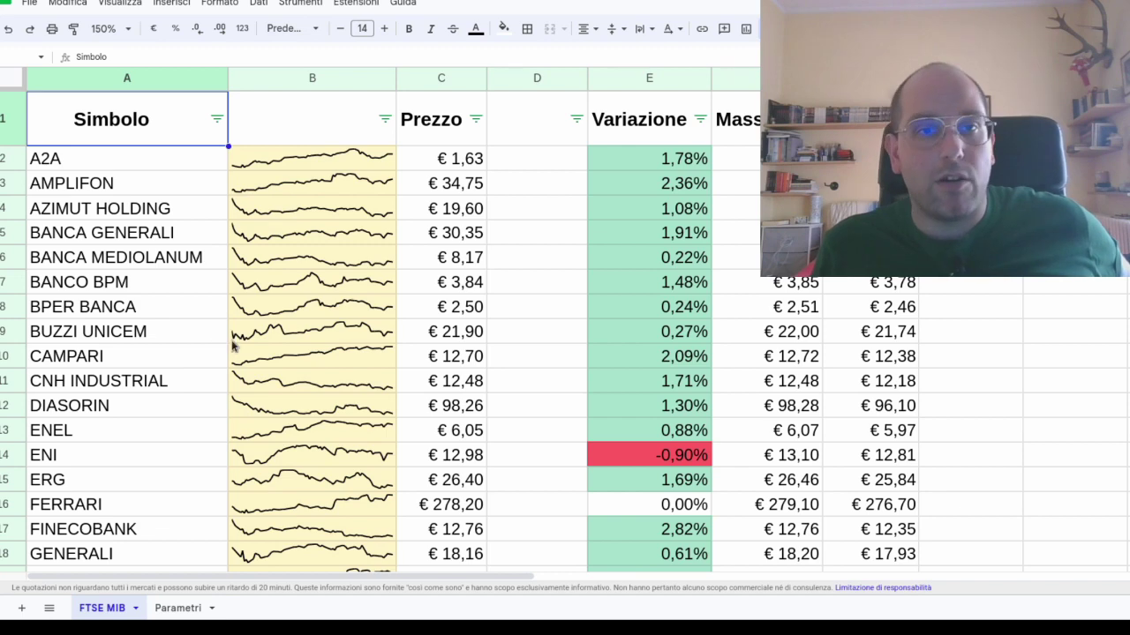
Look through the FTSE MIB quotes from the first to the last stock and inspect the formula behind A2A's trend chart
scroll(237, 349, "down", 3)
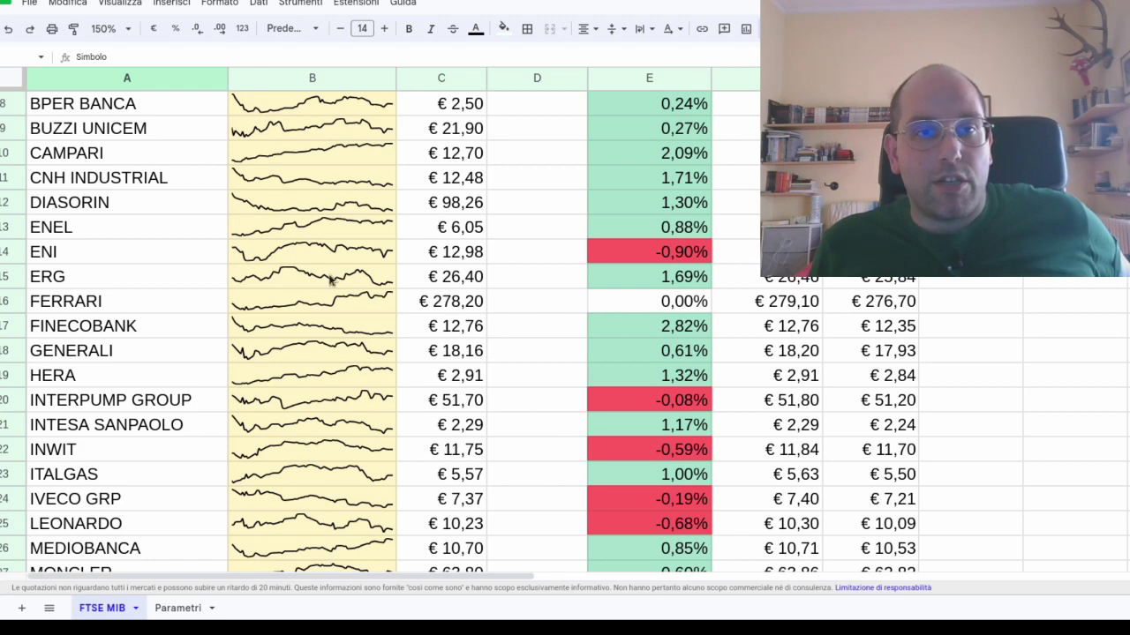
scroll(334, 369, "up", 1)
scroll(334, 368, "up", 3)
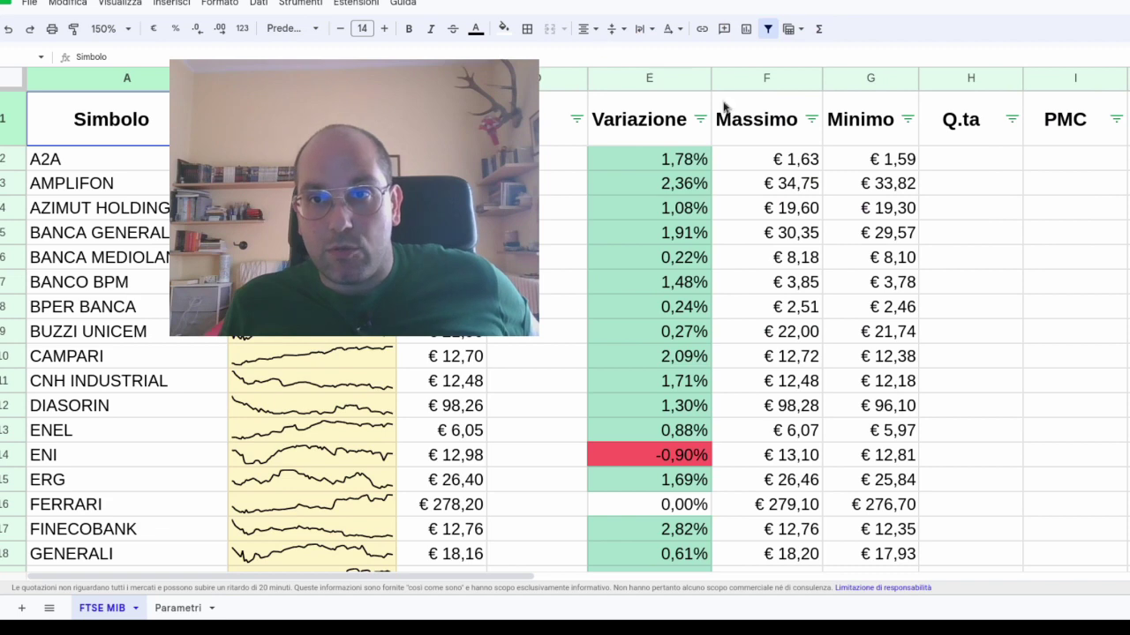
scroll(1043, 257, "down", 4)
scroll(1042, 256, "up", 5)
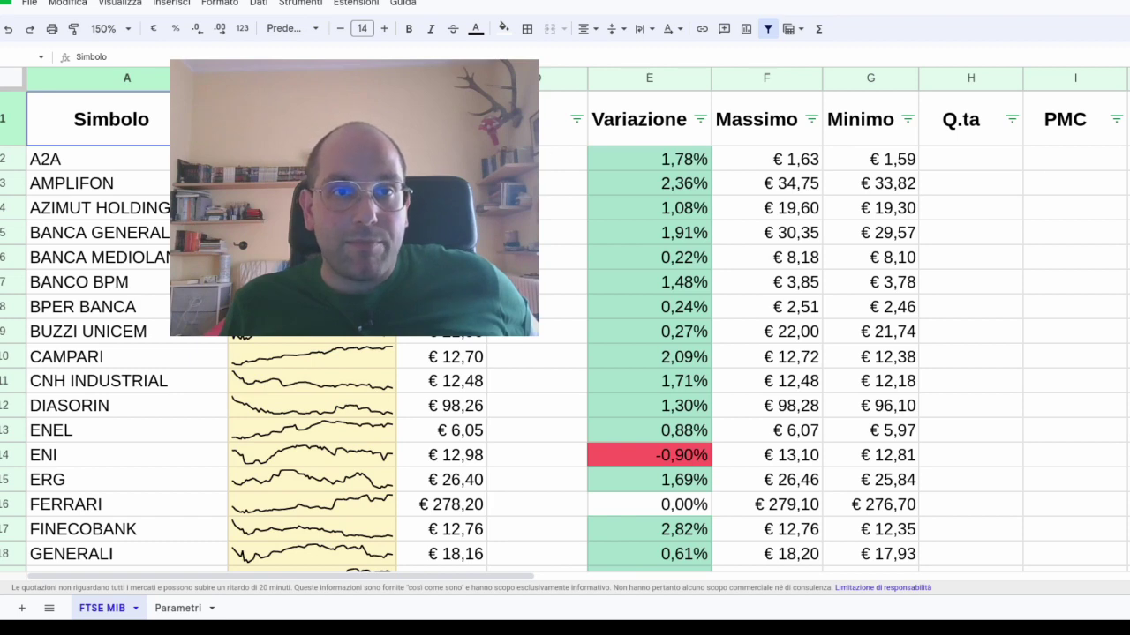
scroll(530, 349, "down", 10)
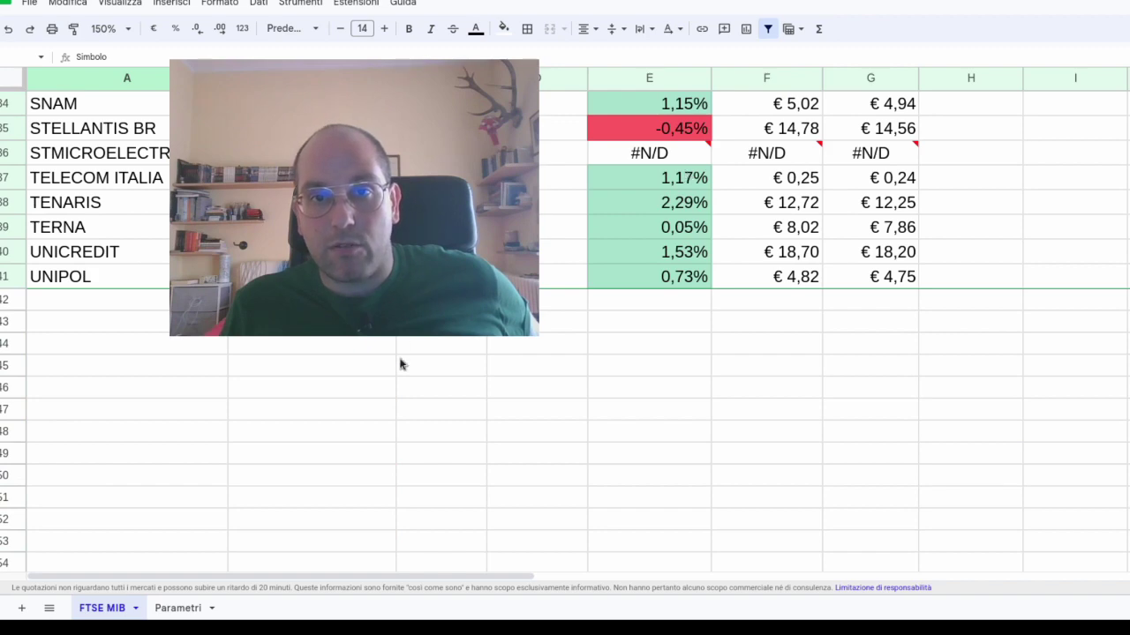
scroll(403, 368, "up", 10)
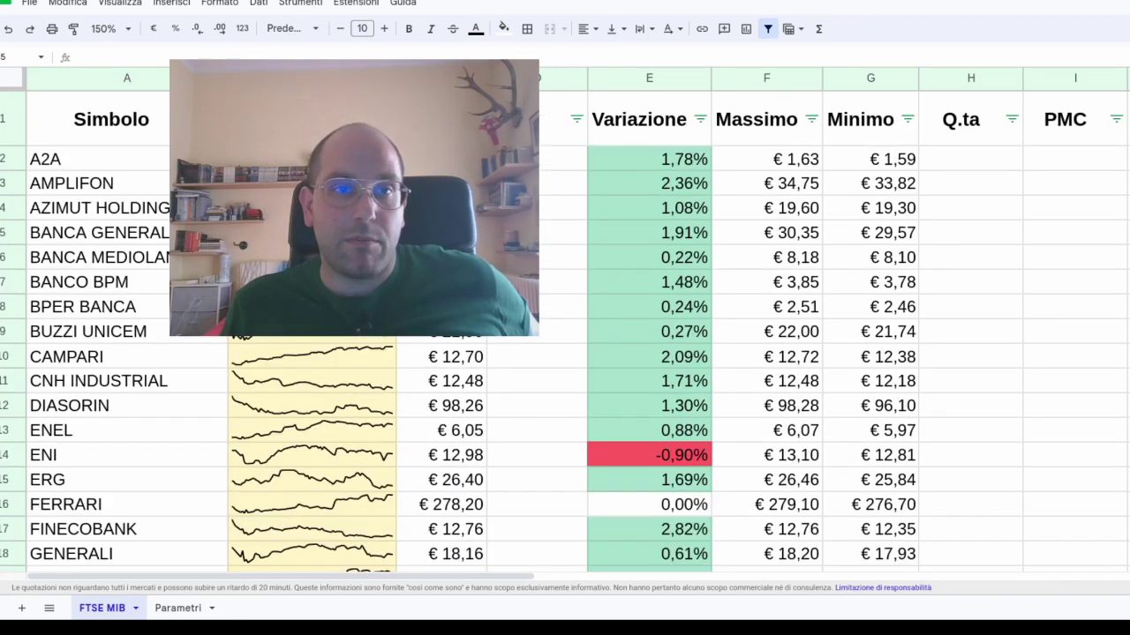
left_click(311, 159)
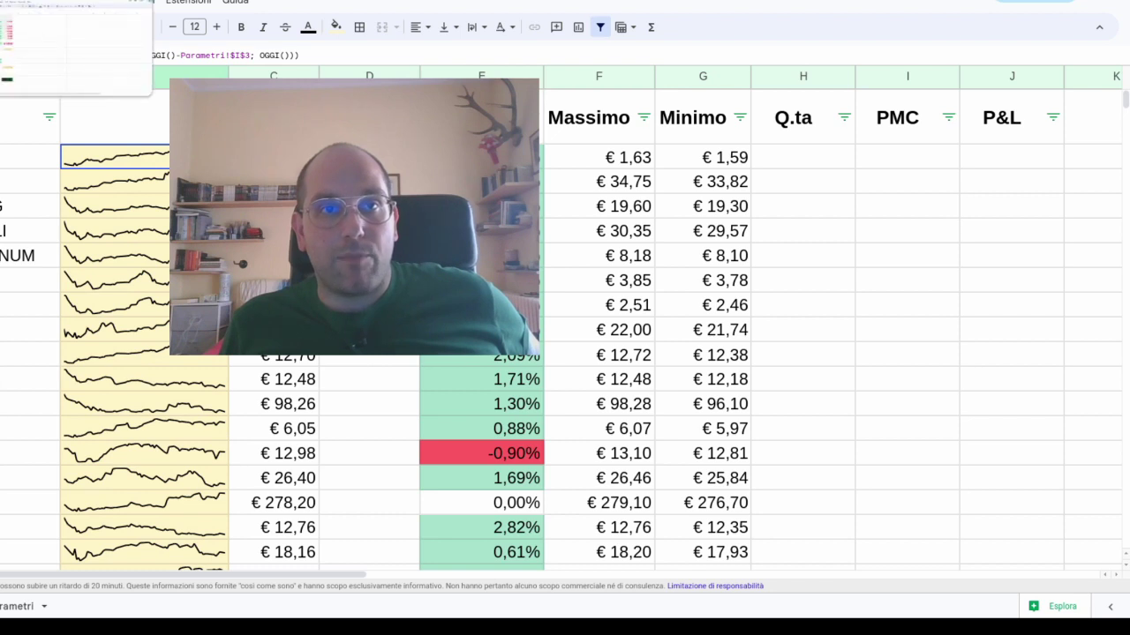
Switch to the DIVIDENDI MAGGIO 2023 spreadsheet and view its dividends and operations at 150% zoom
key("ctrl+Tab")
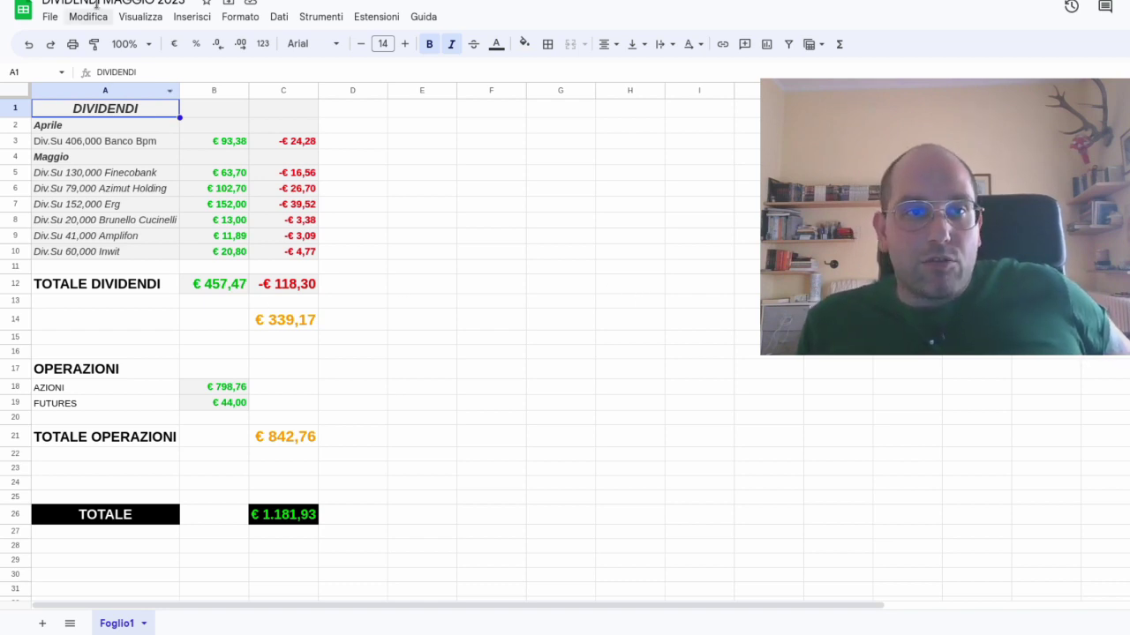
left_click(139, 45)
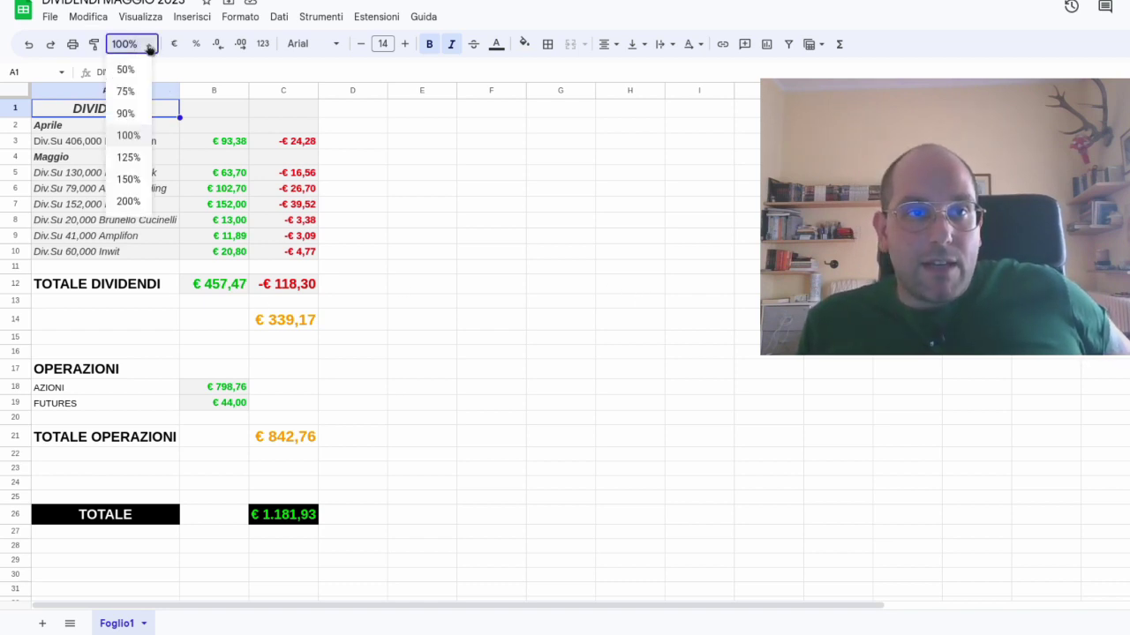
left_click(128, 180)
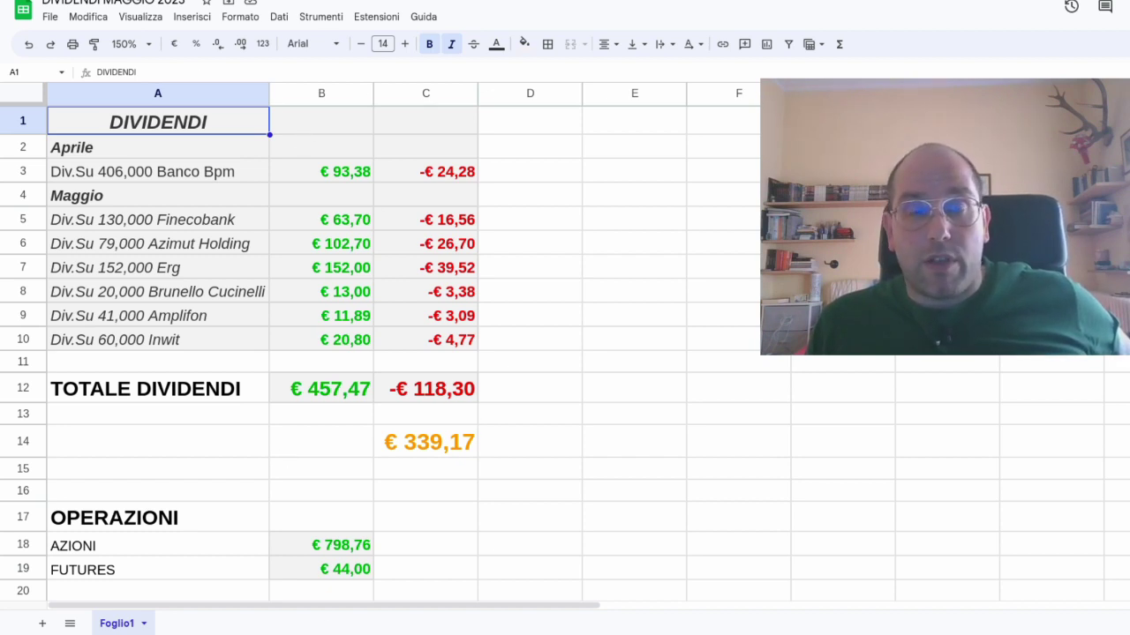
Switch to the Resoconto investimenti spreadsheet and view the 2023 total and detail charts on the Grafici sheet
mouse_move(415, 1)
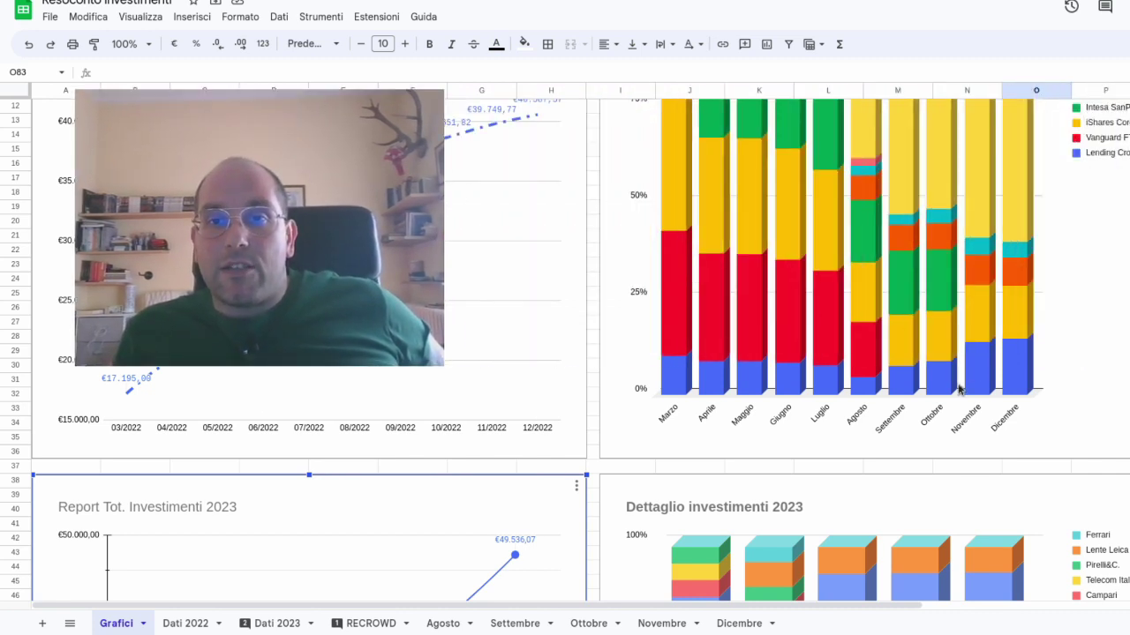
scroll(491, 344, "down", 5)
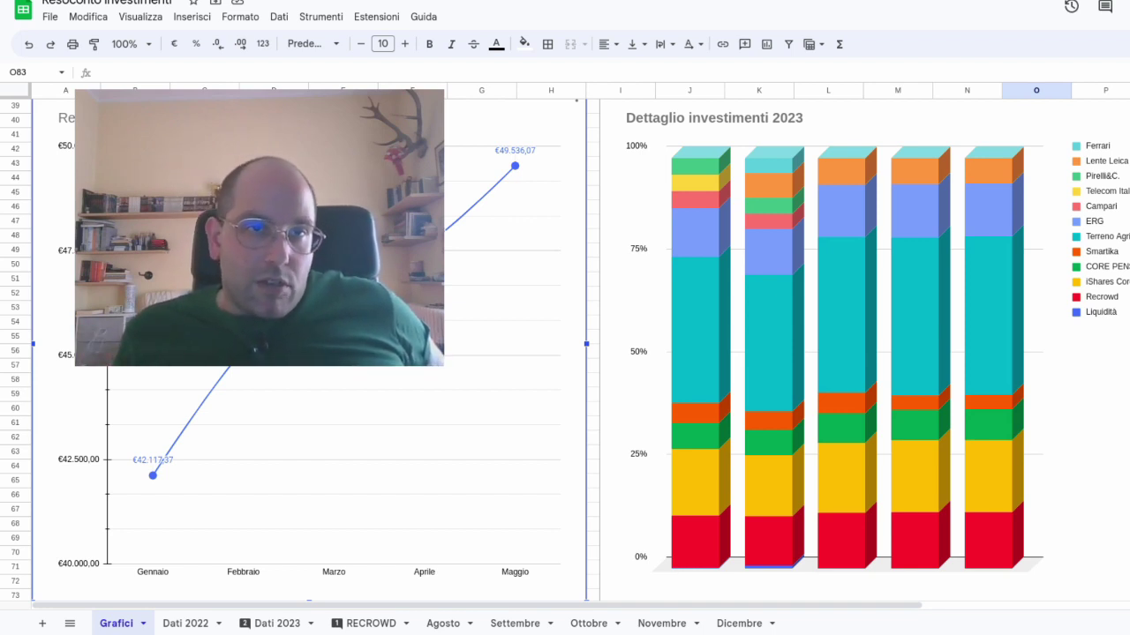
Show the Dati 2023 sheet at 200% zoom
left_click(276, 623)
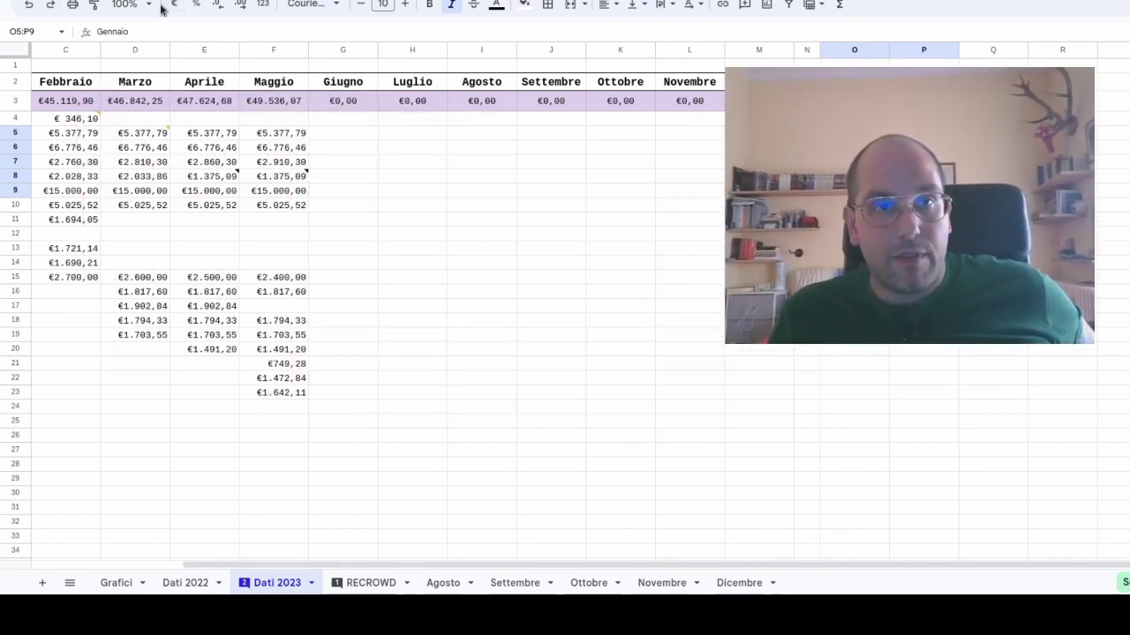
left_click(145, 6)
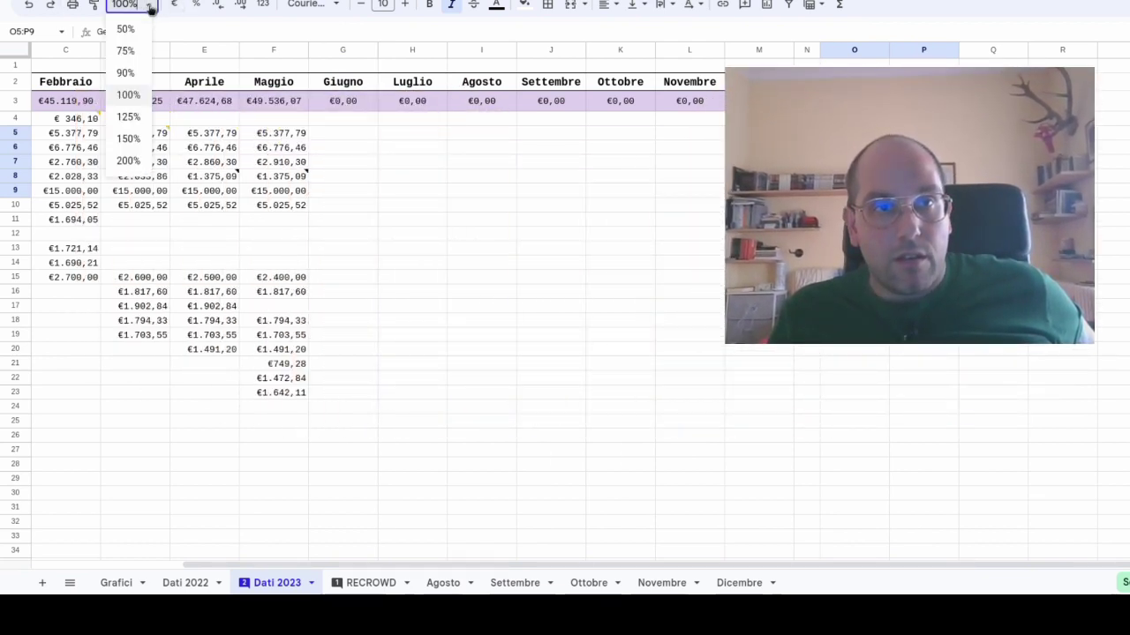
left_click(128, 139)
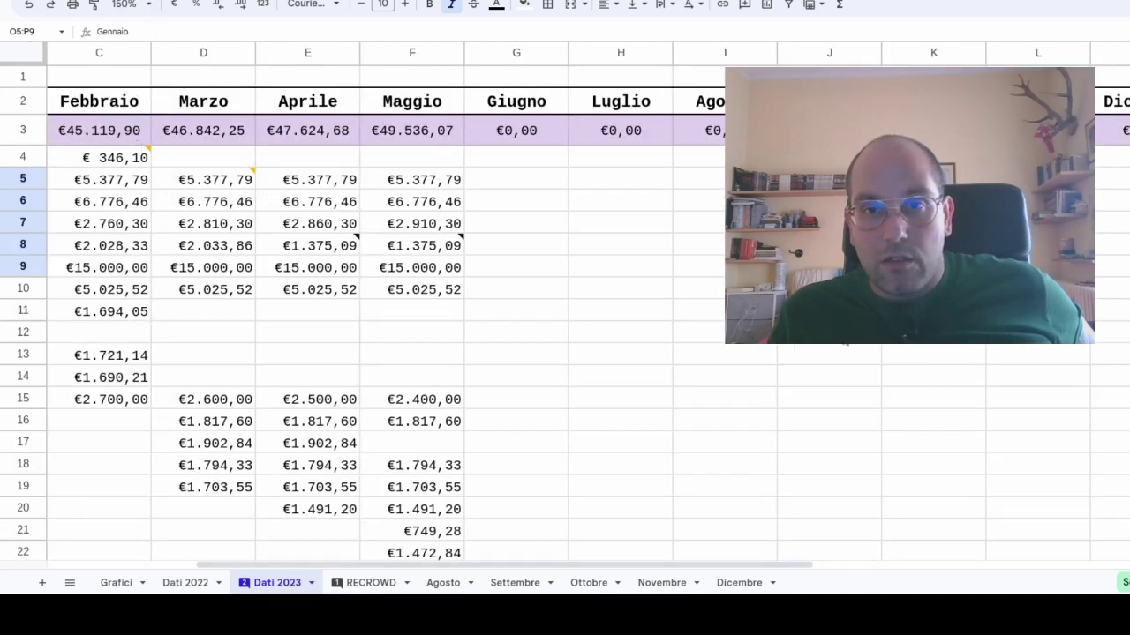
left_click(148, 7)
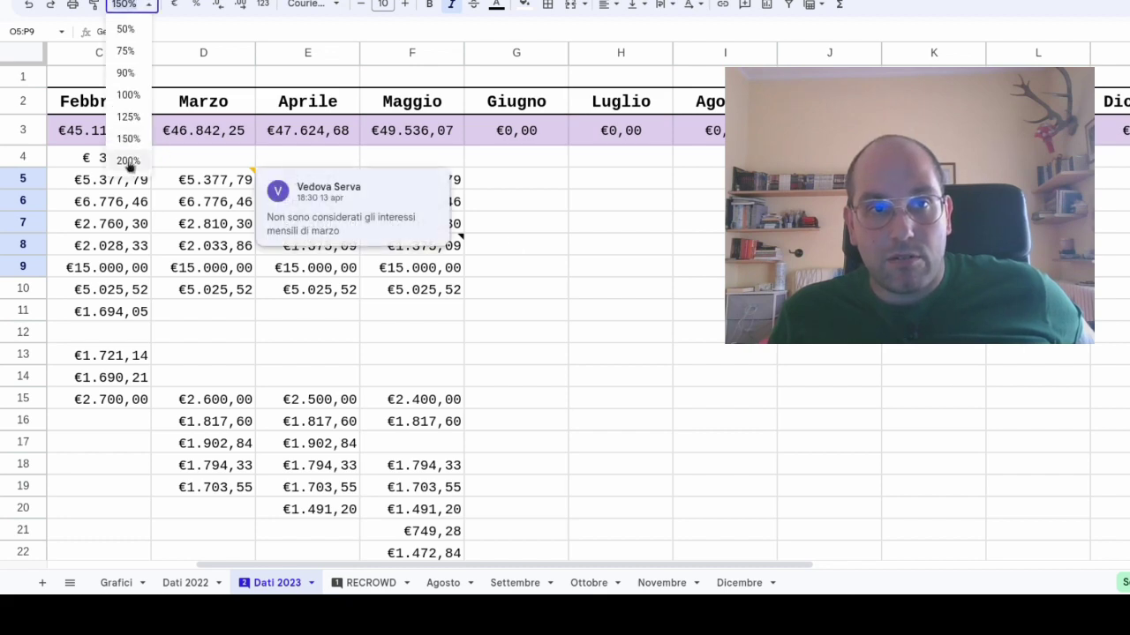
left_click(132, 163)
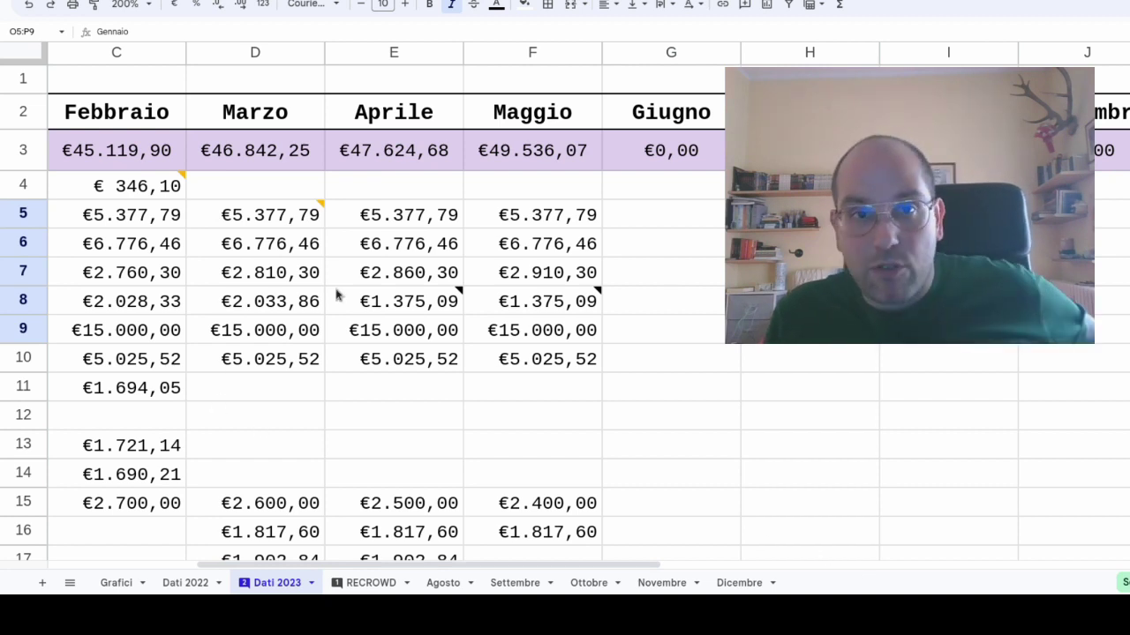
Review the monthly amounts alongside the investment names, highlighting the Liquidità row and the Recrowd row in turn
scroll(345, 293, "down", 1)
scroll(345, 293, "down", 1)
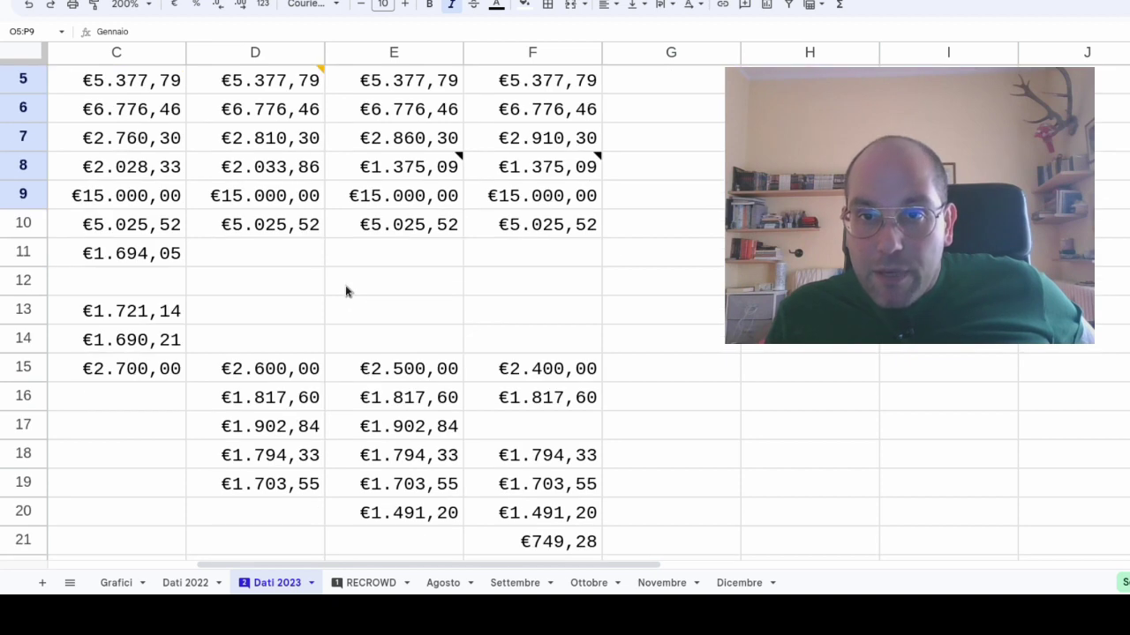
scroll(345, 291, "down", 1)
scroll(346, 288, "up", 2)
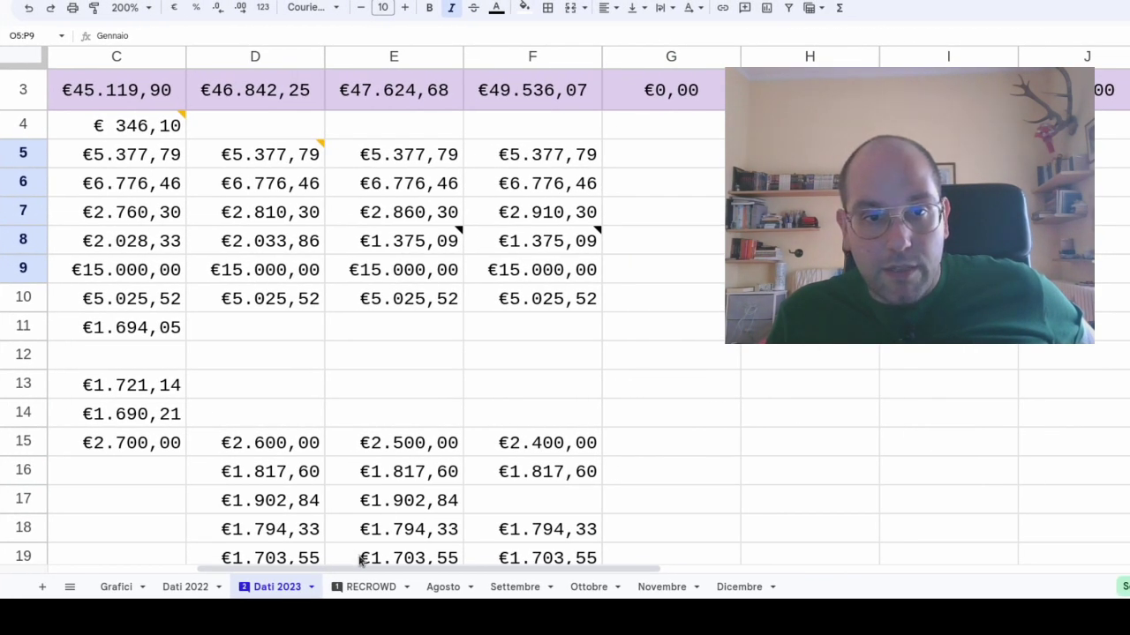
left_click_drag(360, 572, 234, 575)
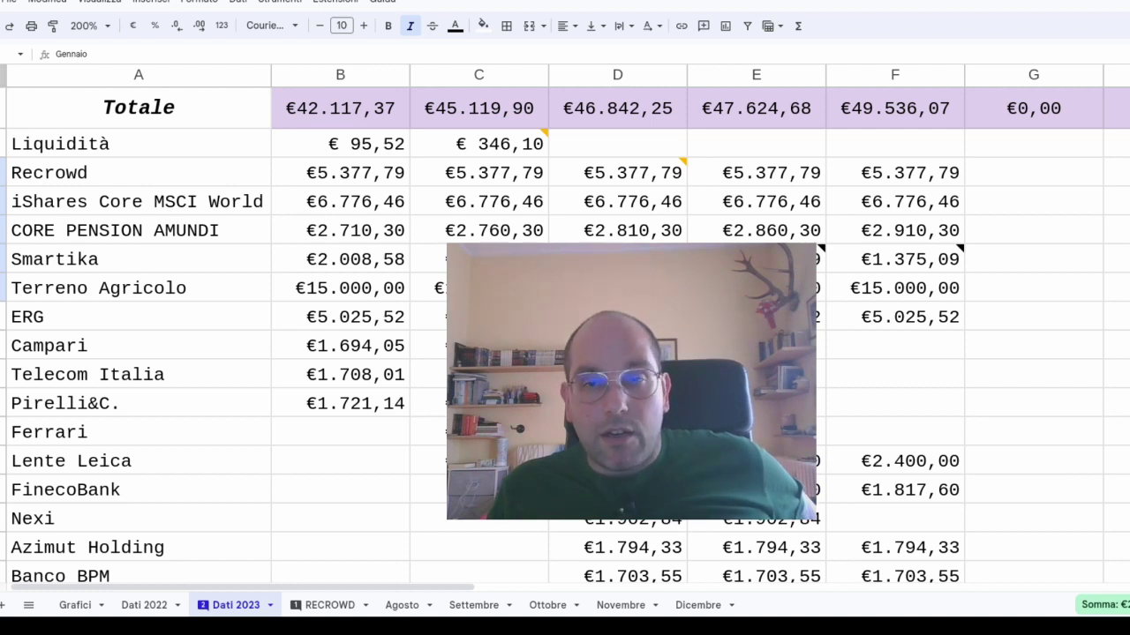
left_click(3, 143)
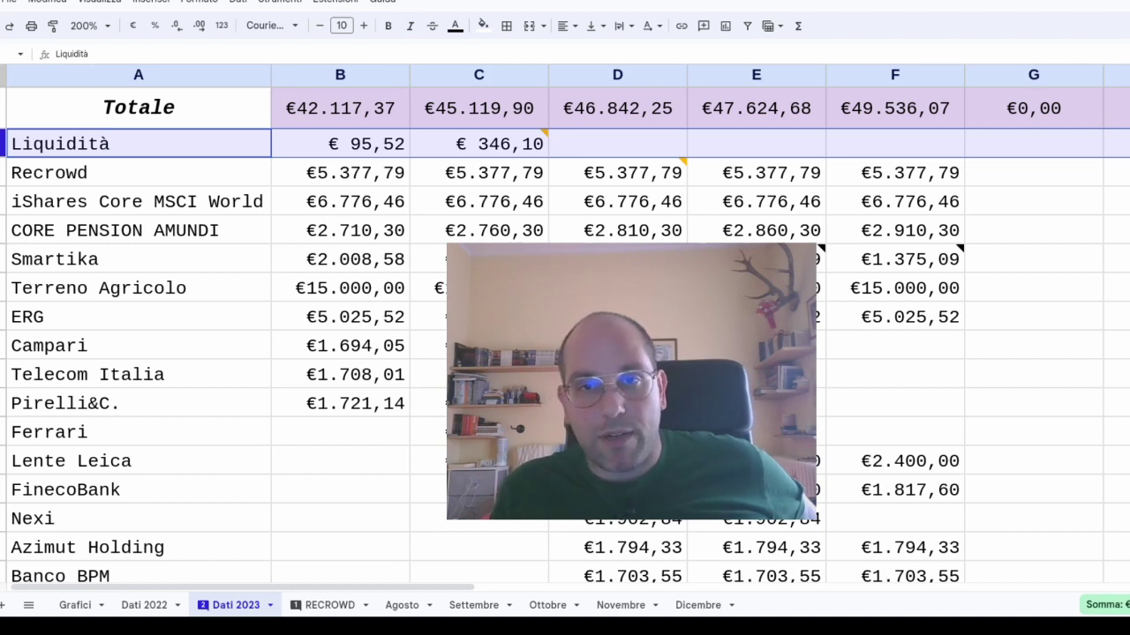
left_click(3, 172)
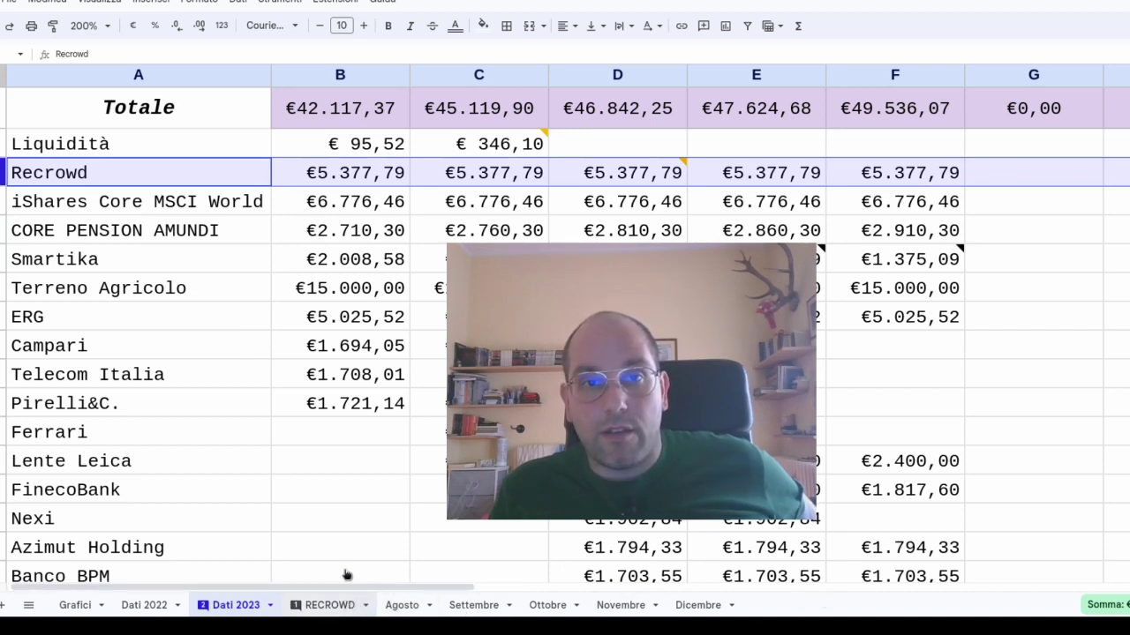
Show the RECROWD sheet at 150% zoom
left_click(329, 605)
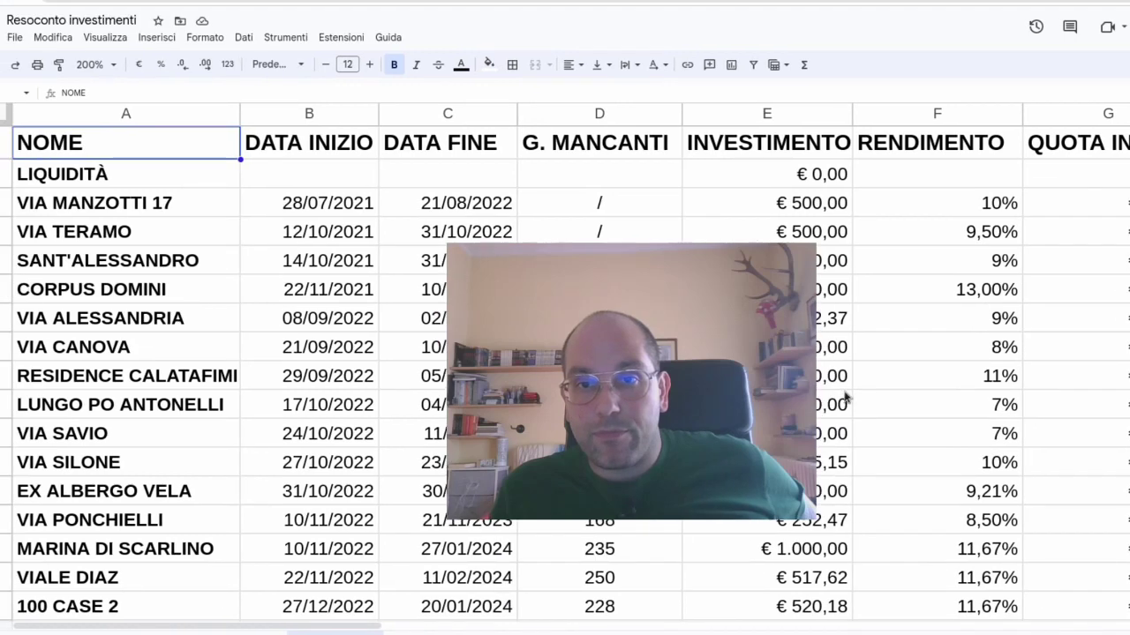
left_click(97, 64)
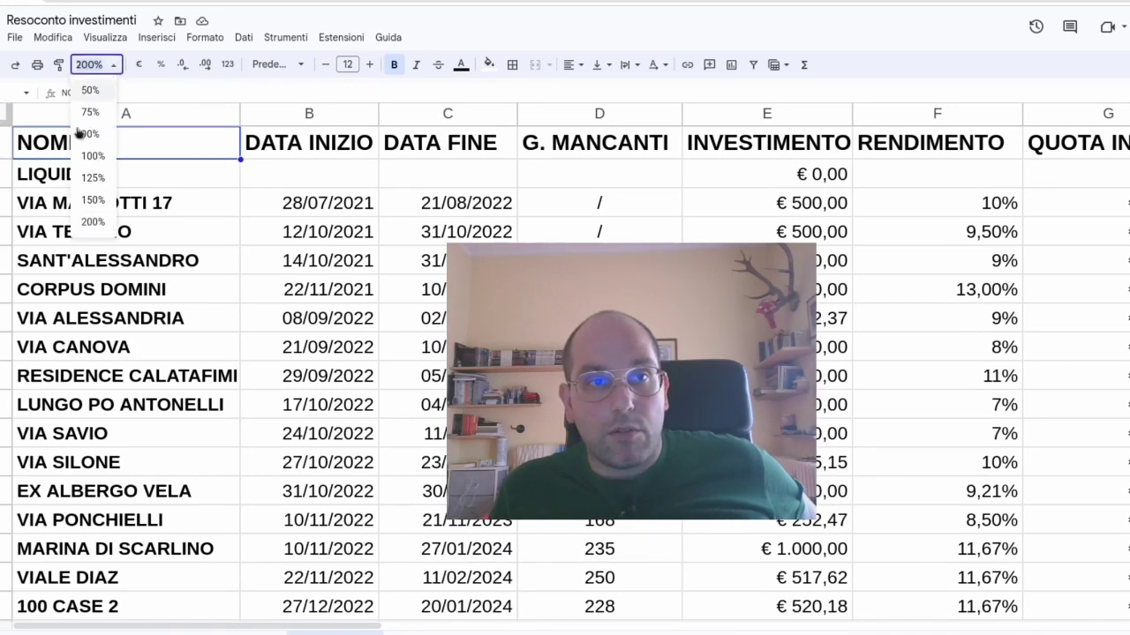
left_click(94, 200)
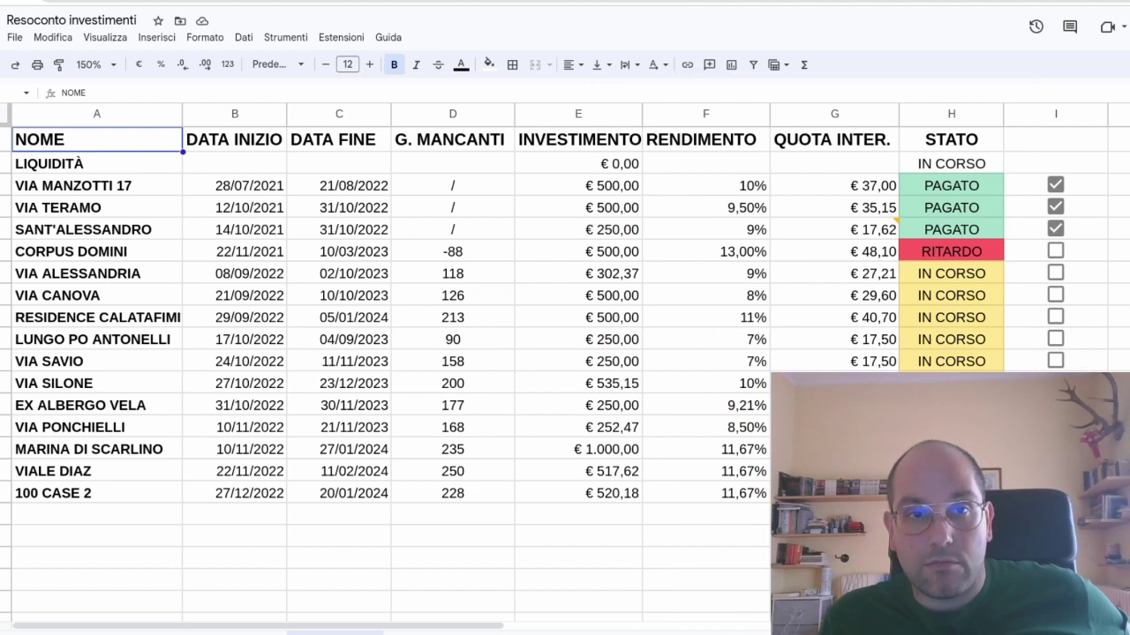
Highlight the CORPUS DOMINI and LUNGO PO ANTONELLI rows to compare the delayed project with an ongoing one
left_click(5, 251)
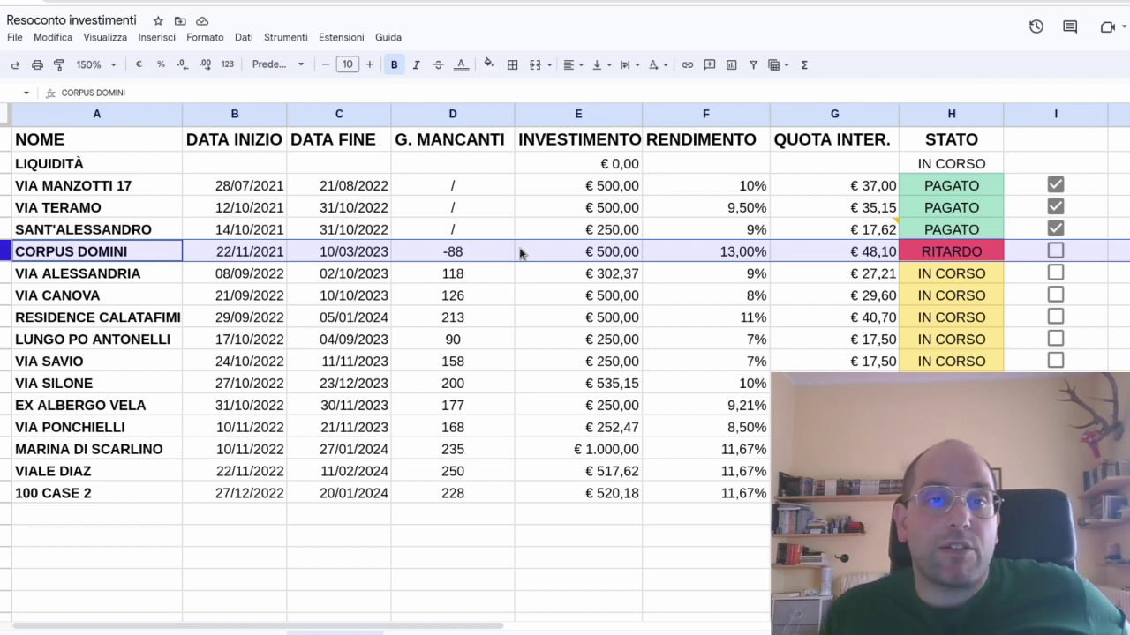
left_click(6, 339)
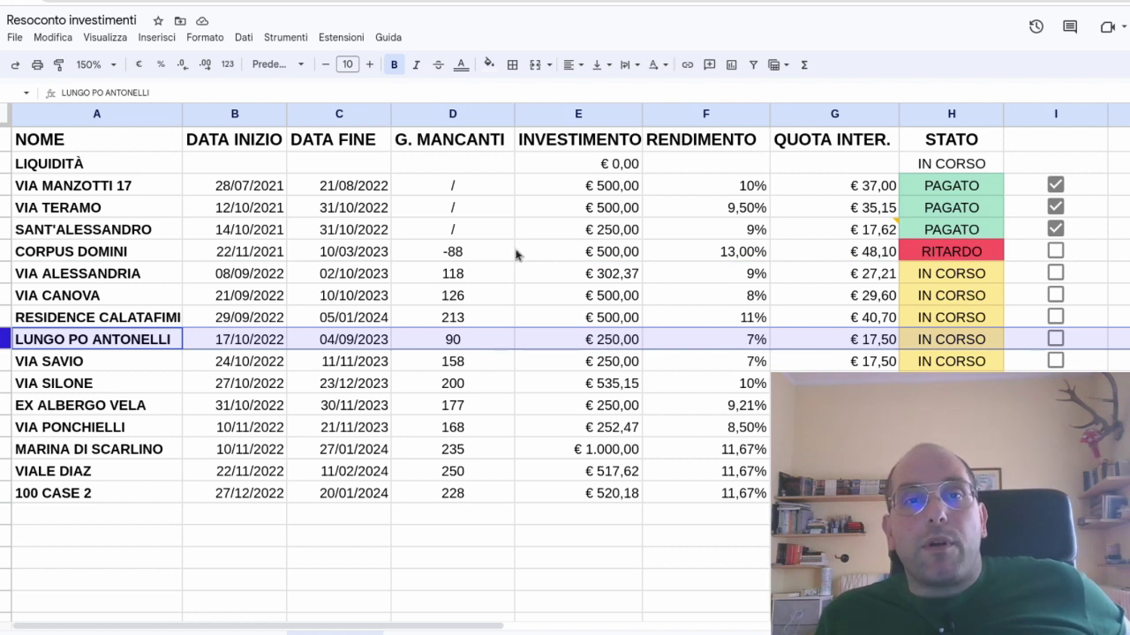
left_click(3, 252)
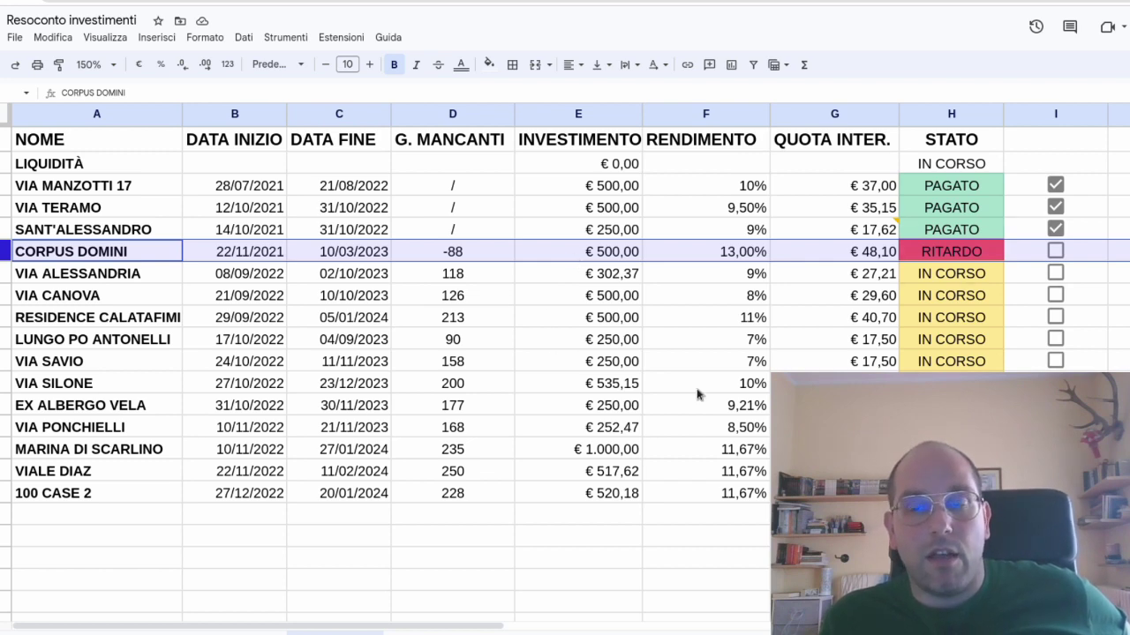
Inspect the totals for ongoing investments and accumulated interest beside the project table, and return to the project columns
left_click_drag(519, 632, 759, 631)
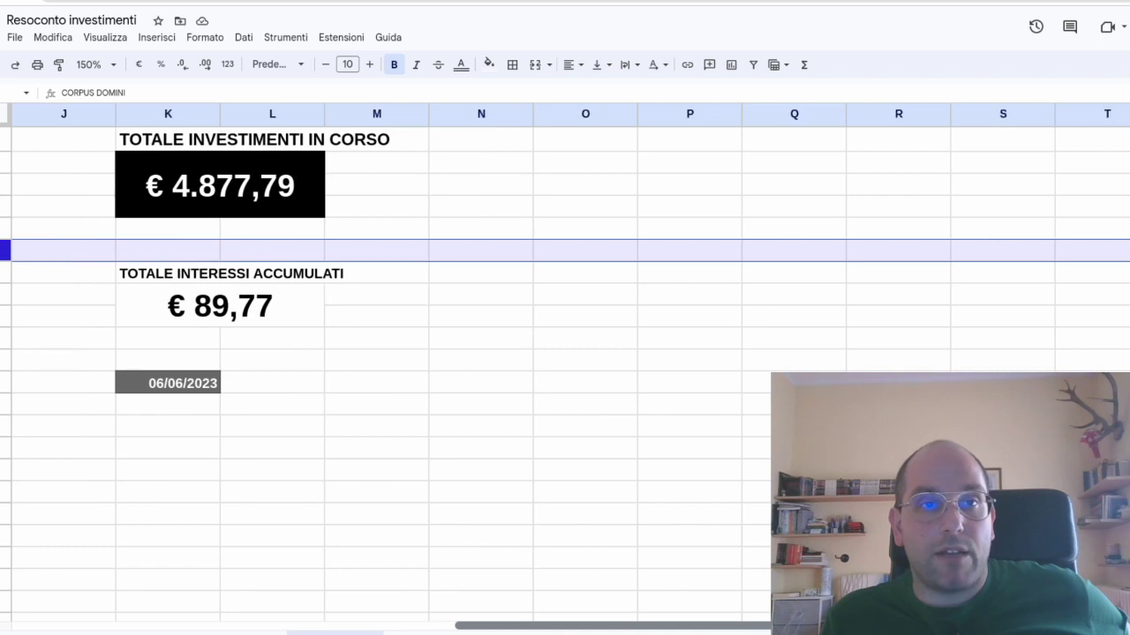
left_click(291, 188)
left_click(235, 309)
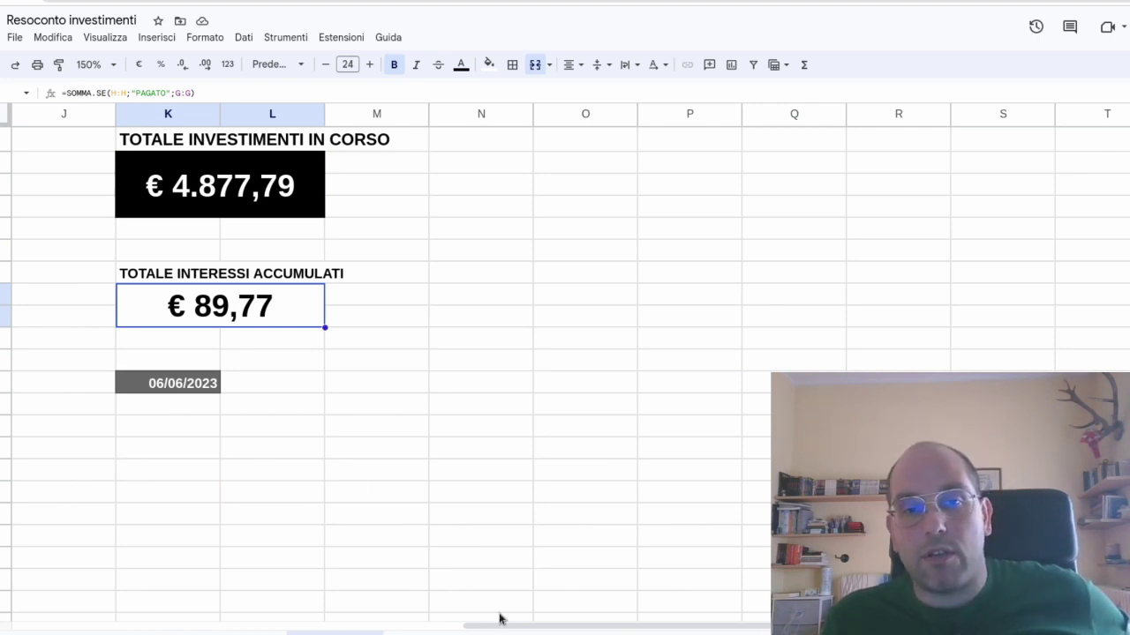
left_click_drag(496, 626, 120, 621)
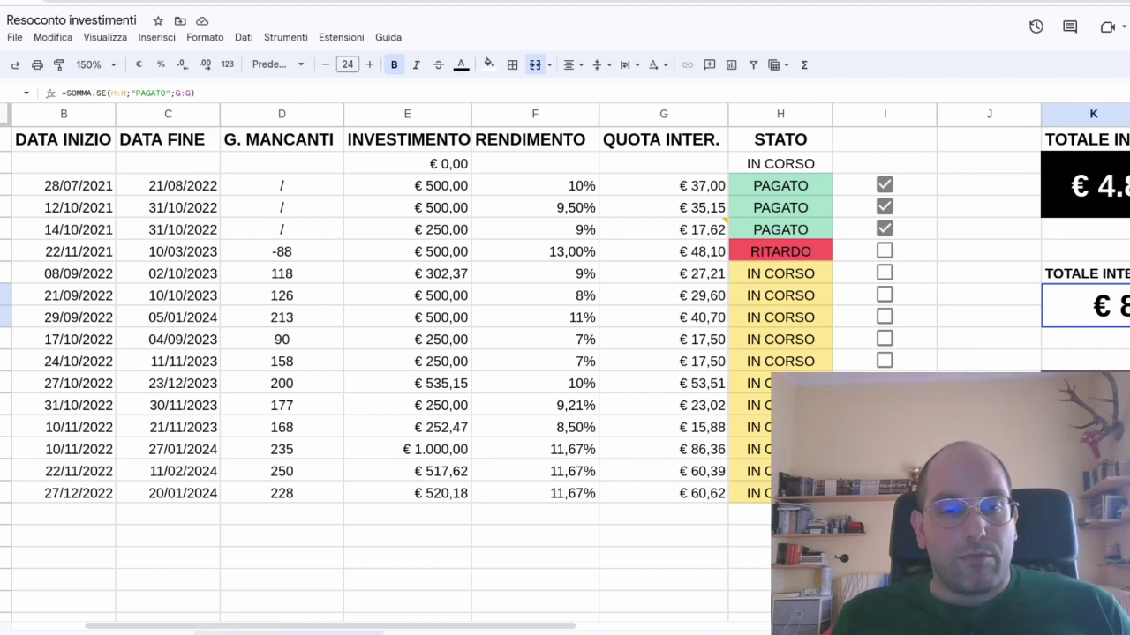
Return to the Dati 2023 sheet and examine the empty May cells between Campari and Ferrari and FinecoBank's February cell
key("ctrl+shift+Page_Down")
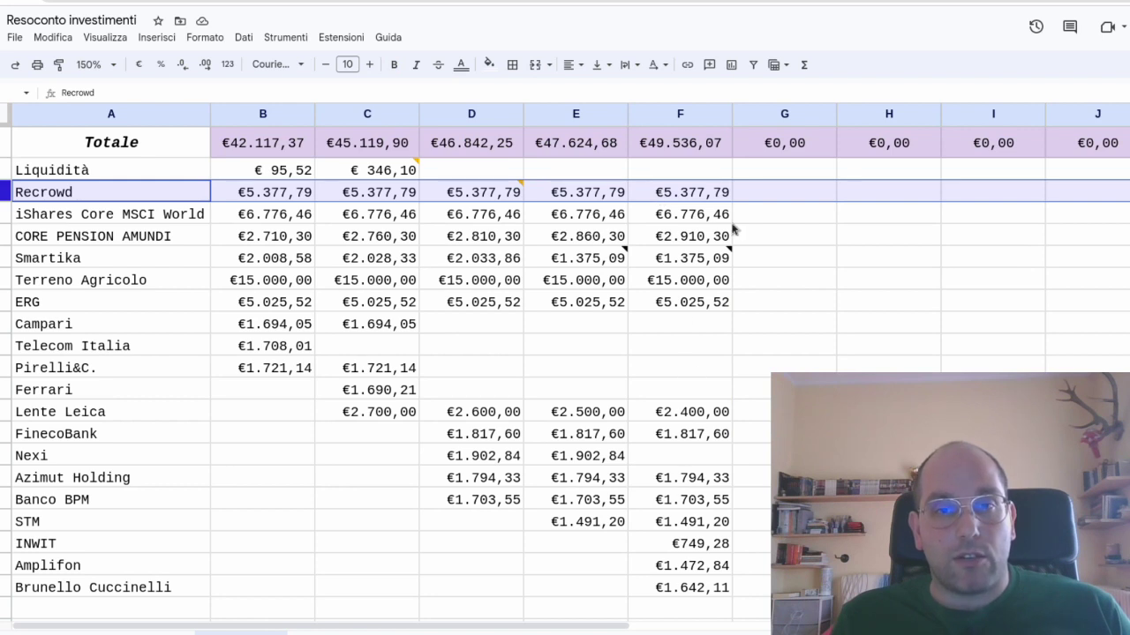
left_click(656, 351)
left_click(668, 320)
left_click(679, 377)
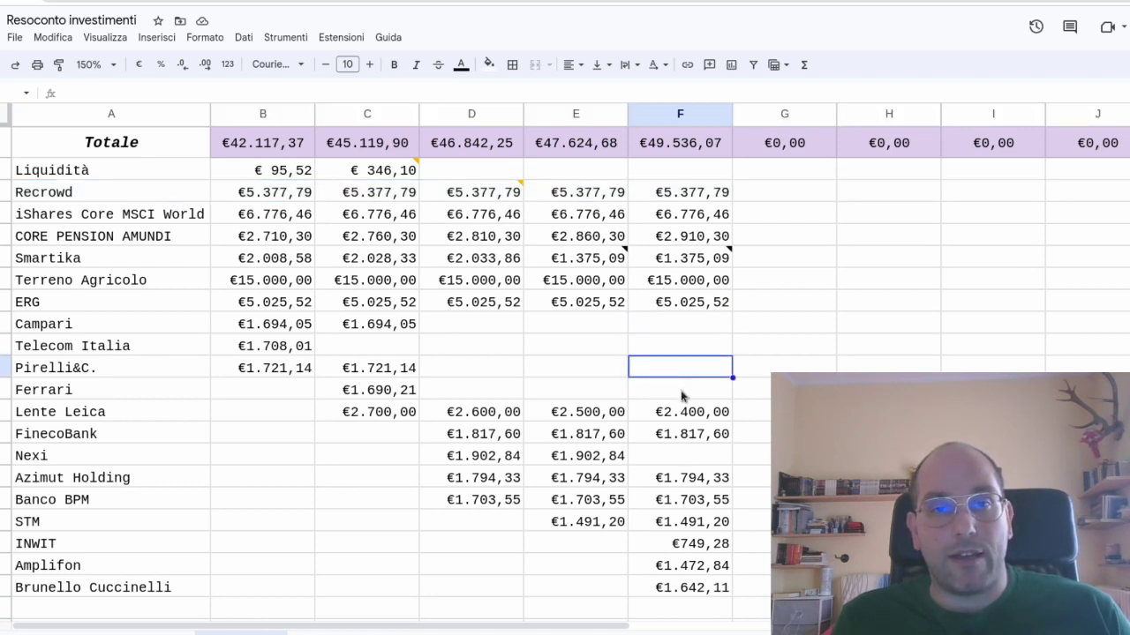
left_click(683, 396)
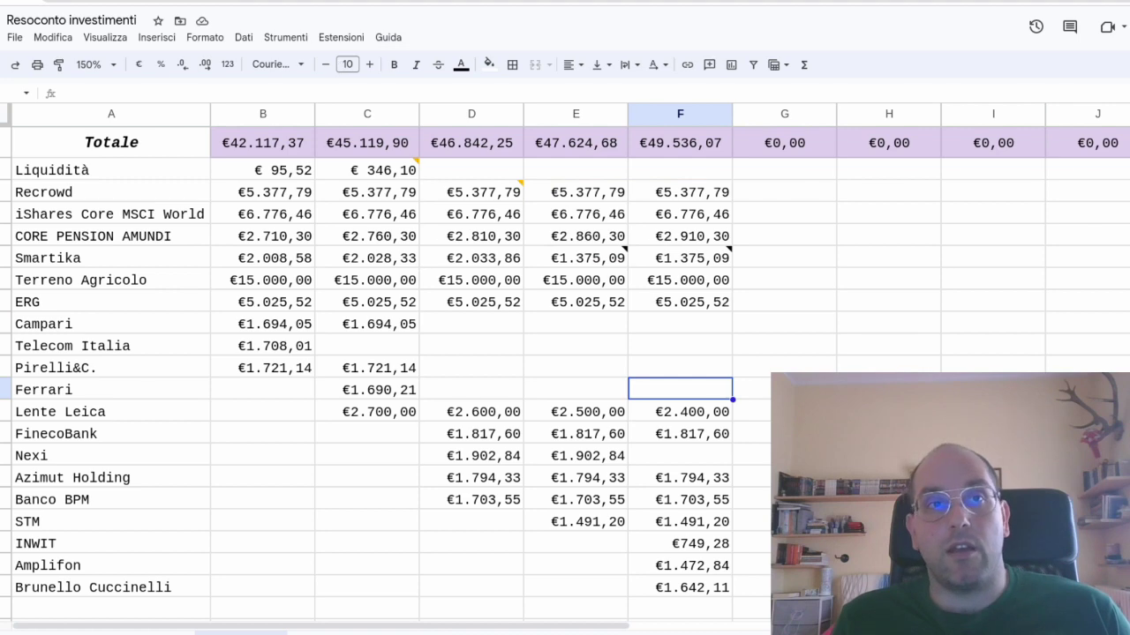
key("ctrl+Tab")
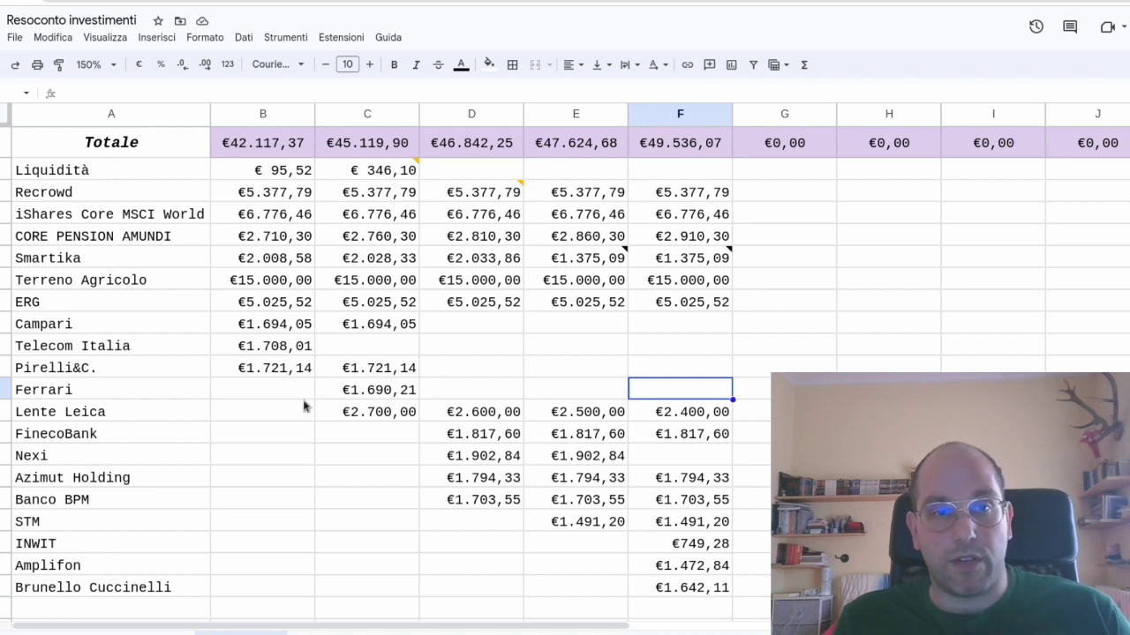
left_click(359, 432)
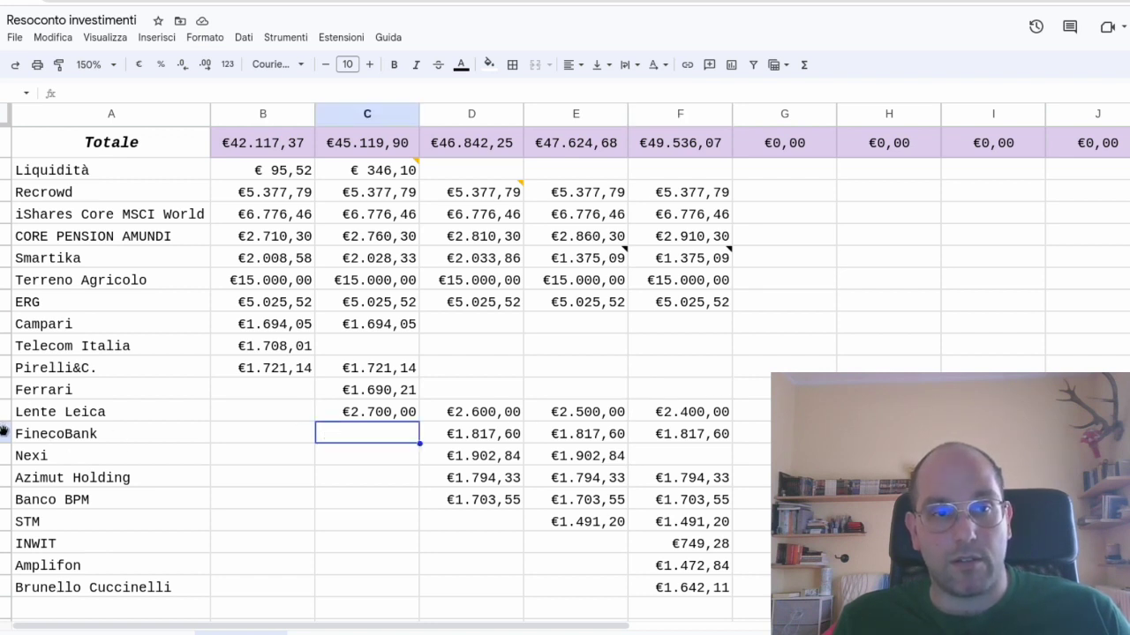
Add the comment "Dividendo 63€" to FinecoBank's May cell in the Dati 2023 sheet
left_click(5, 432)
left_click(669, 440)
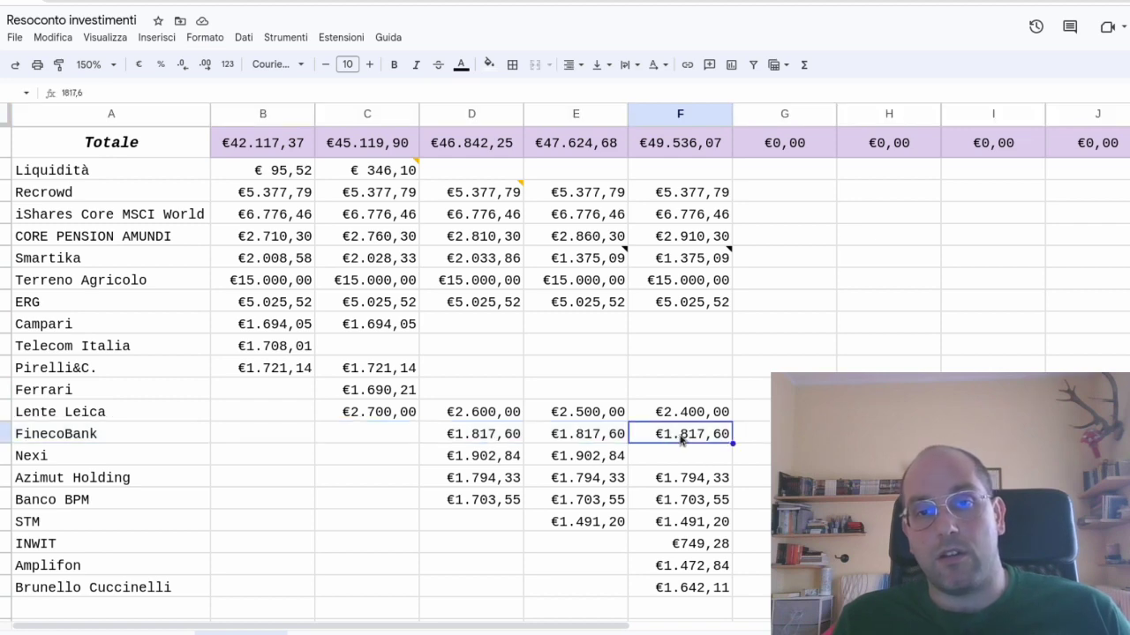
right_click(681, 440)
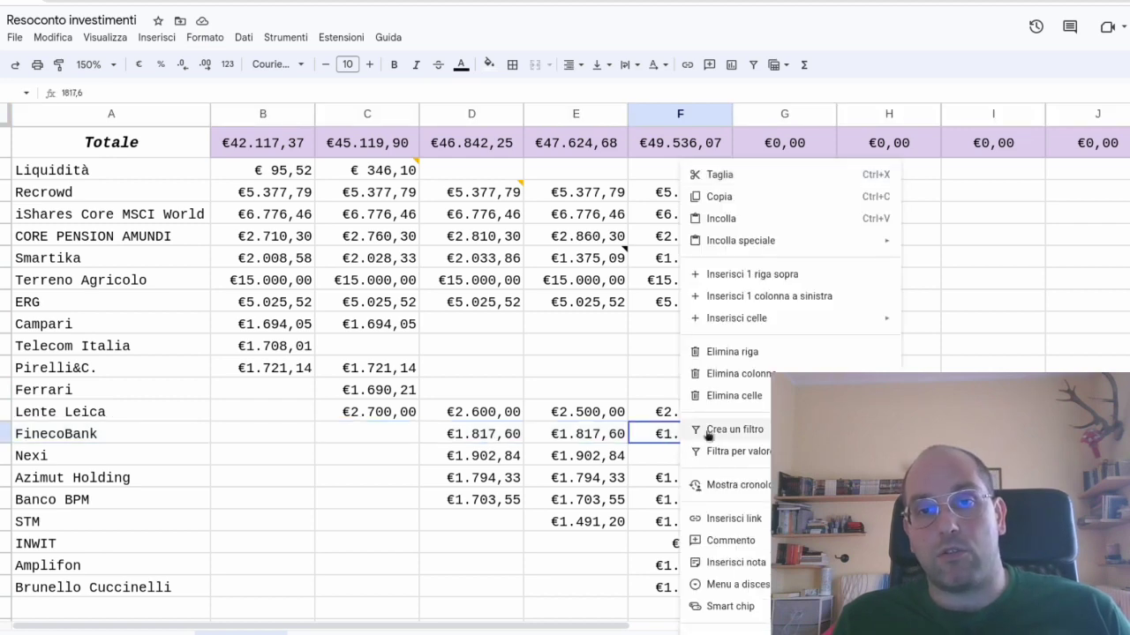
left_click(753, 543)
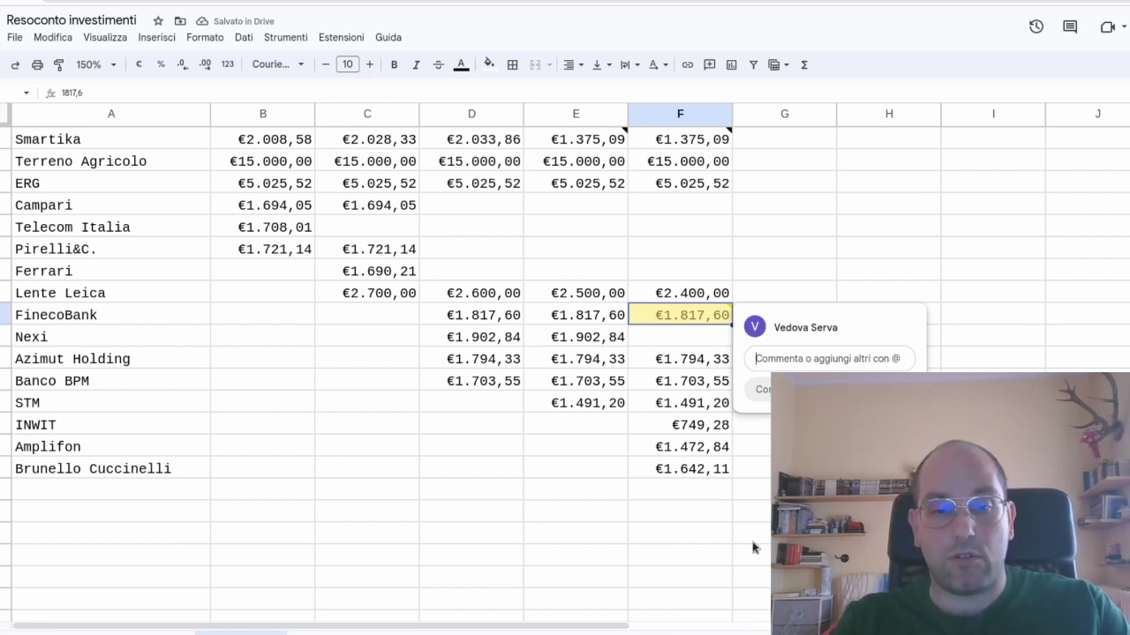
type("Dividend")
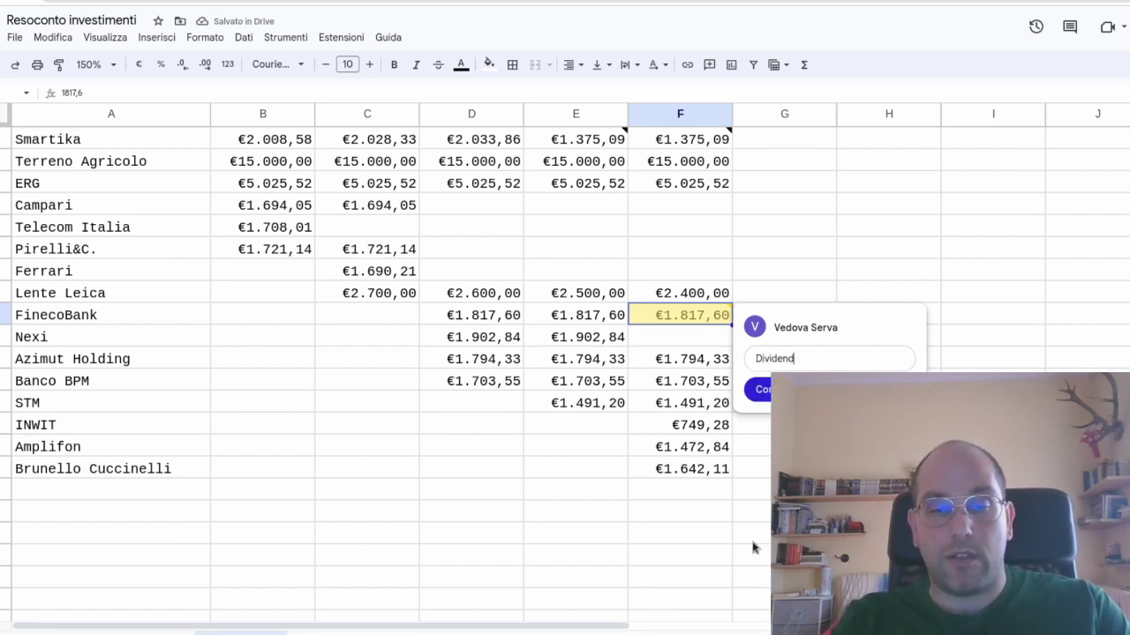
type("o 63")
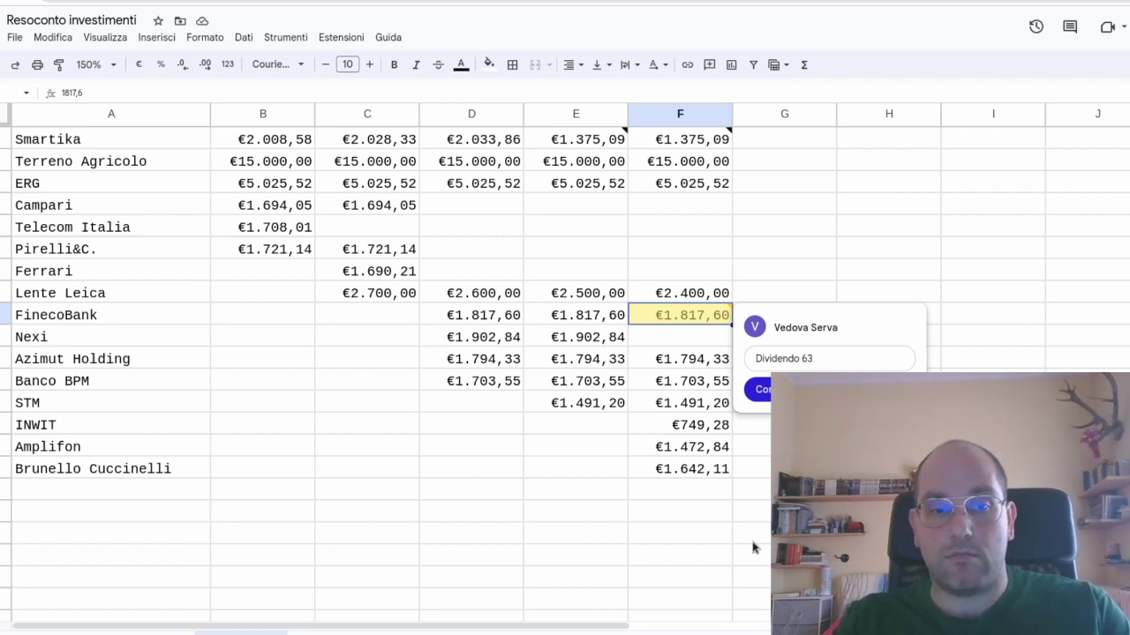
type("€")
key("Return")
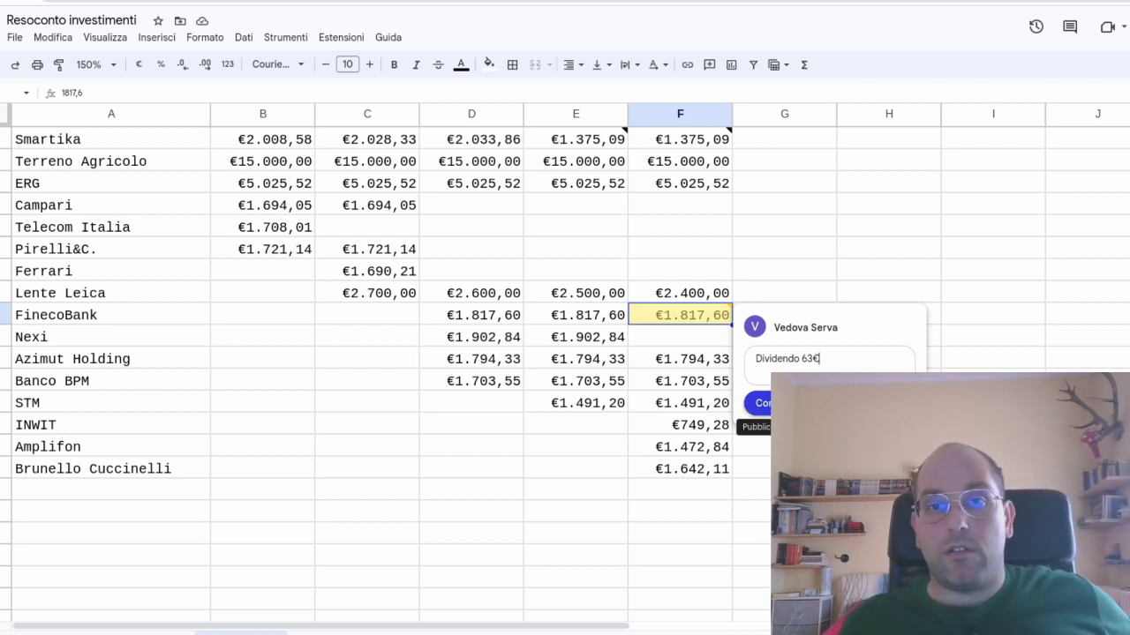
key("ctrl+Return")
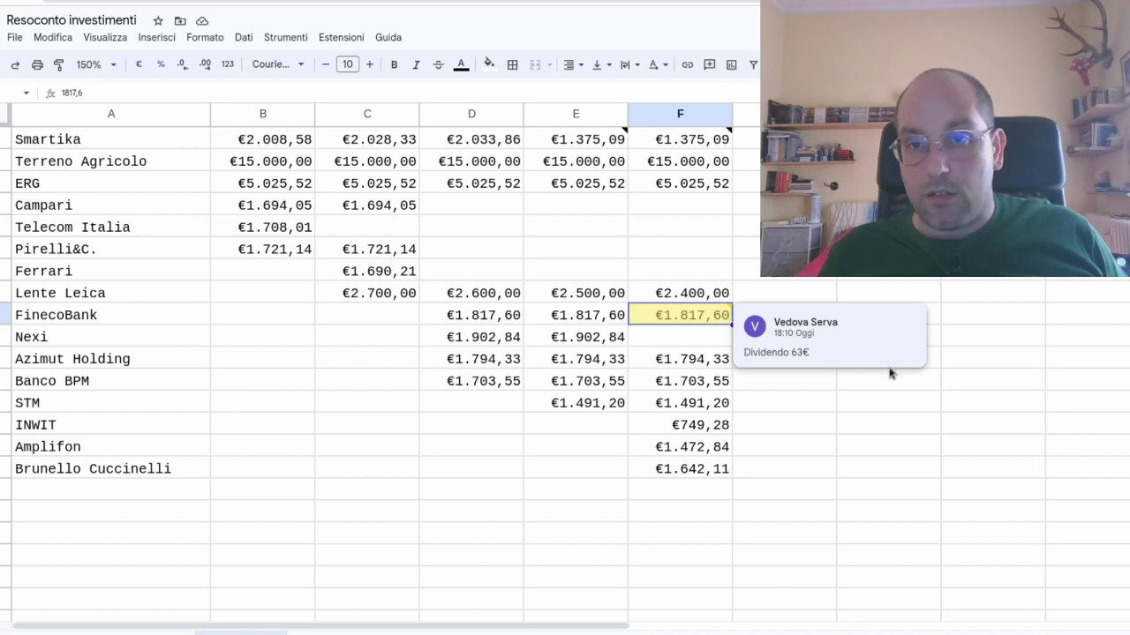
left_click(592, 360)
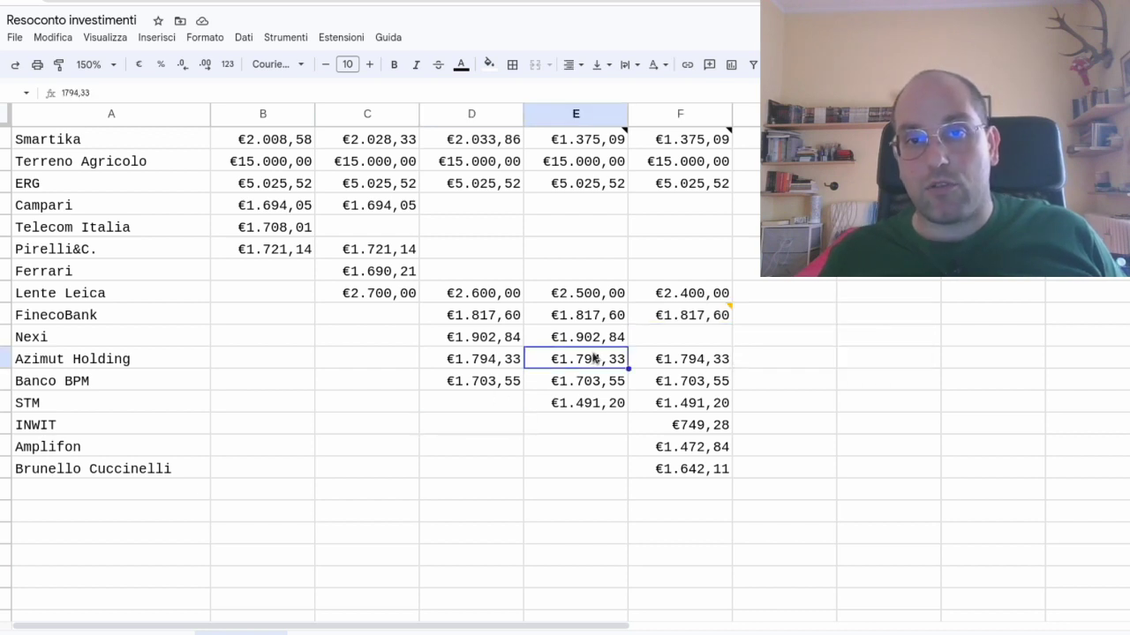
mouse_move(729, 307)
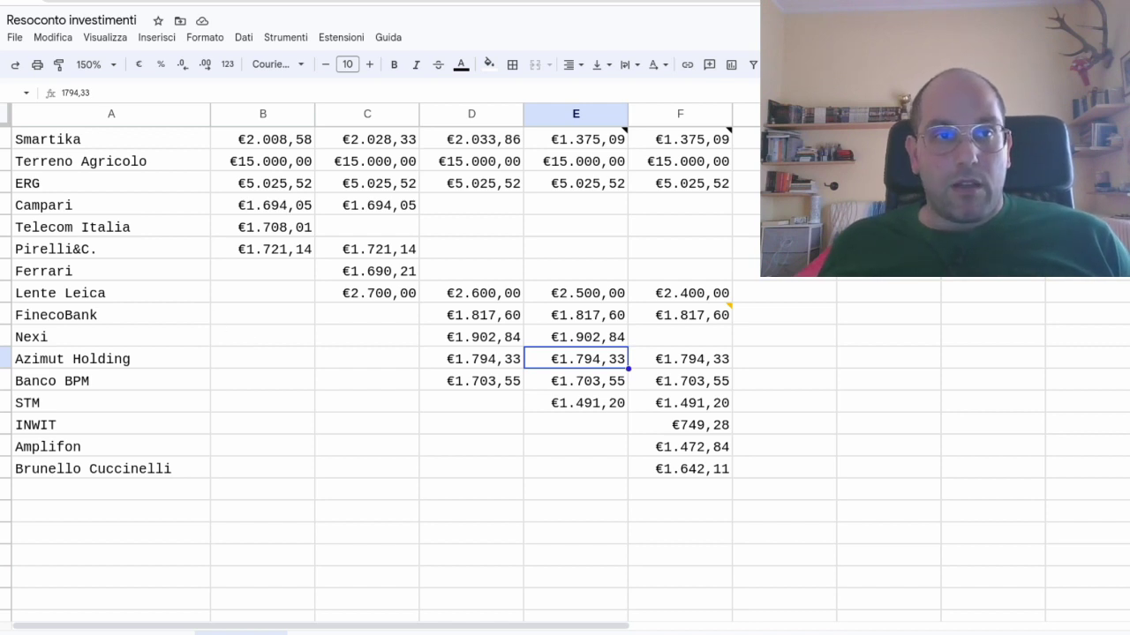
Highlight in turn the rows from Recrowd down to Campari to review each holding's monthly amounts
scroll(122, 243, "up", 3)
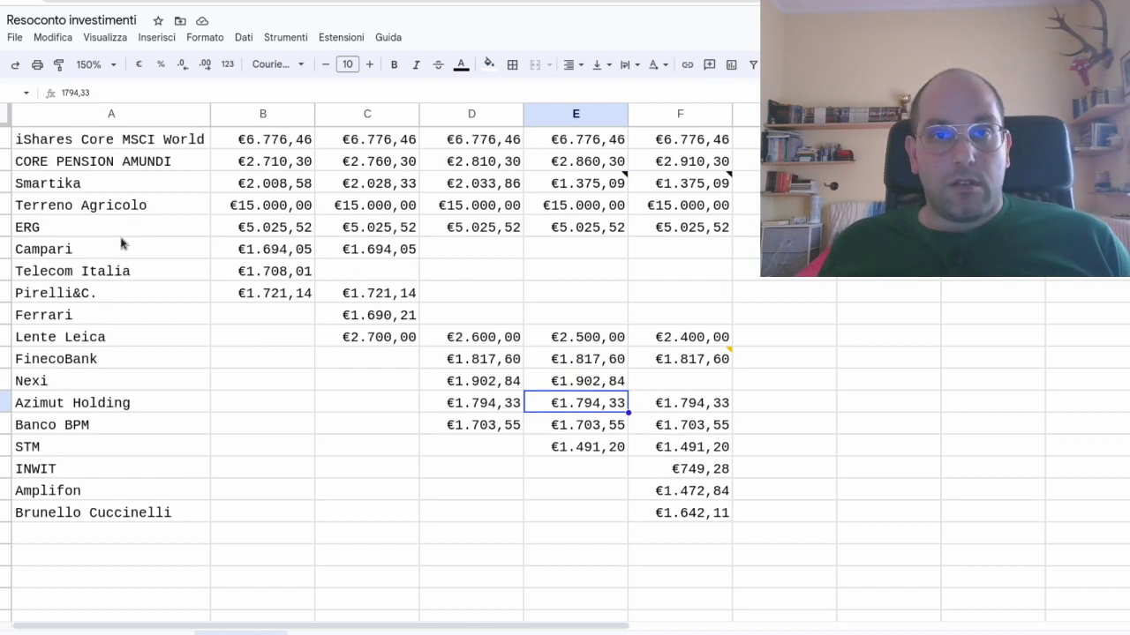
scroll(124, 242, "down", 1)
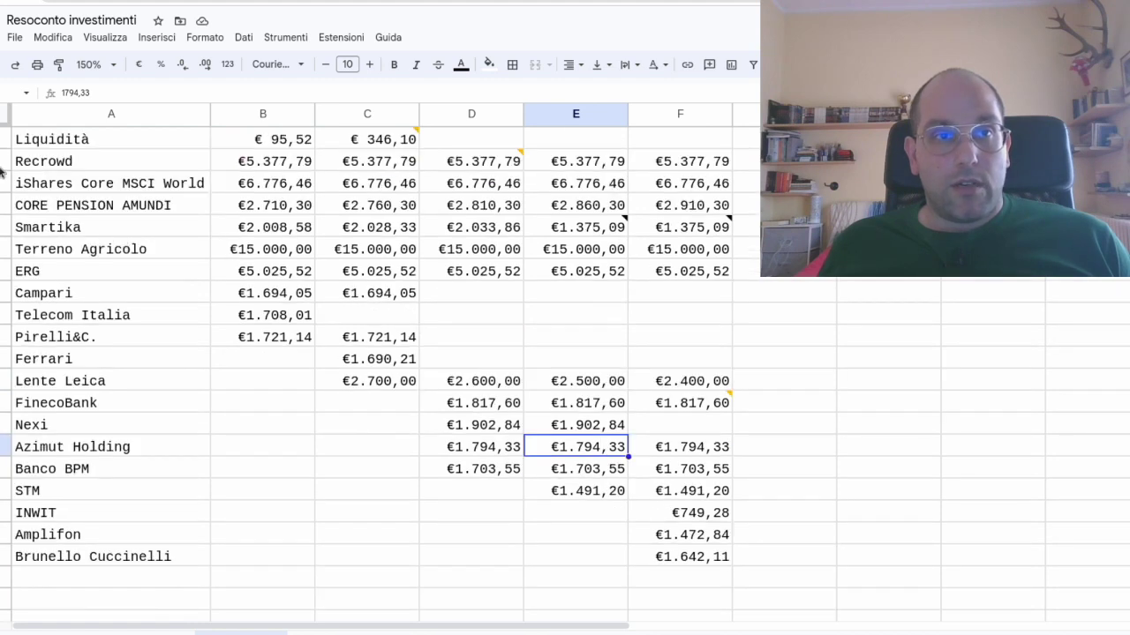
left_click(3, 160)
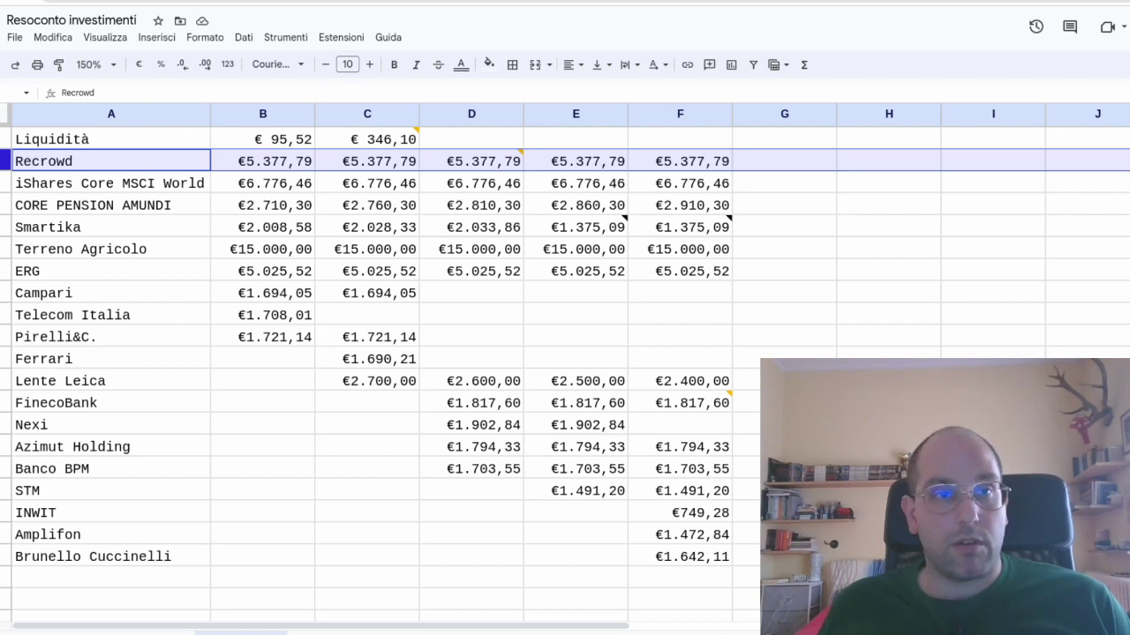
left_click(109, 183)
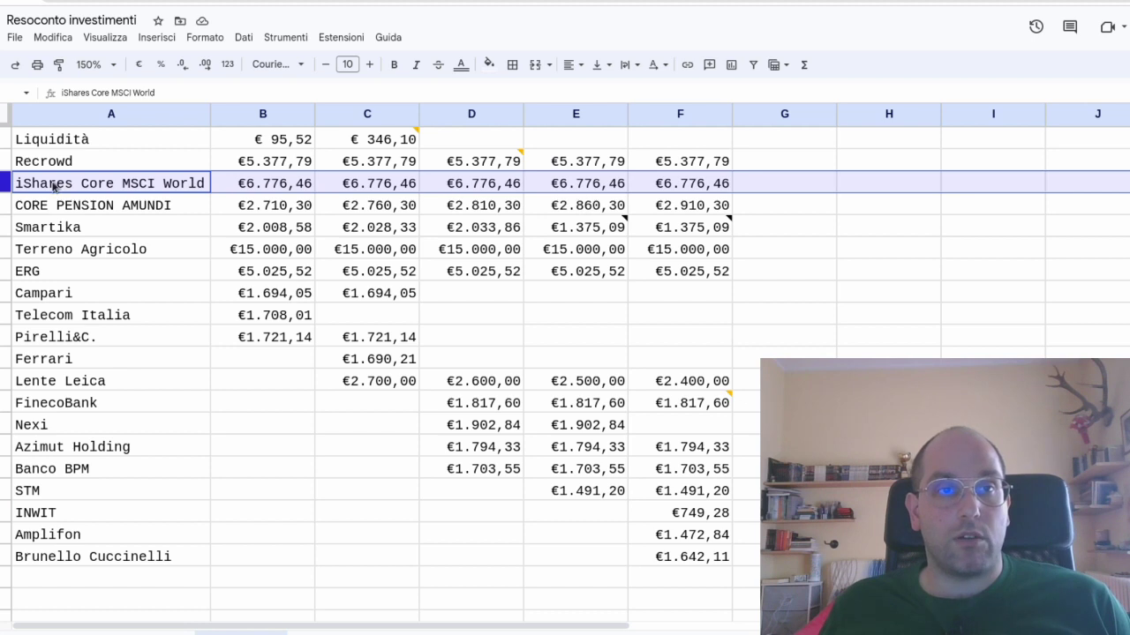
left_click(111, 204)
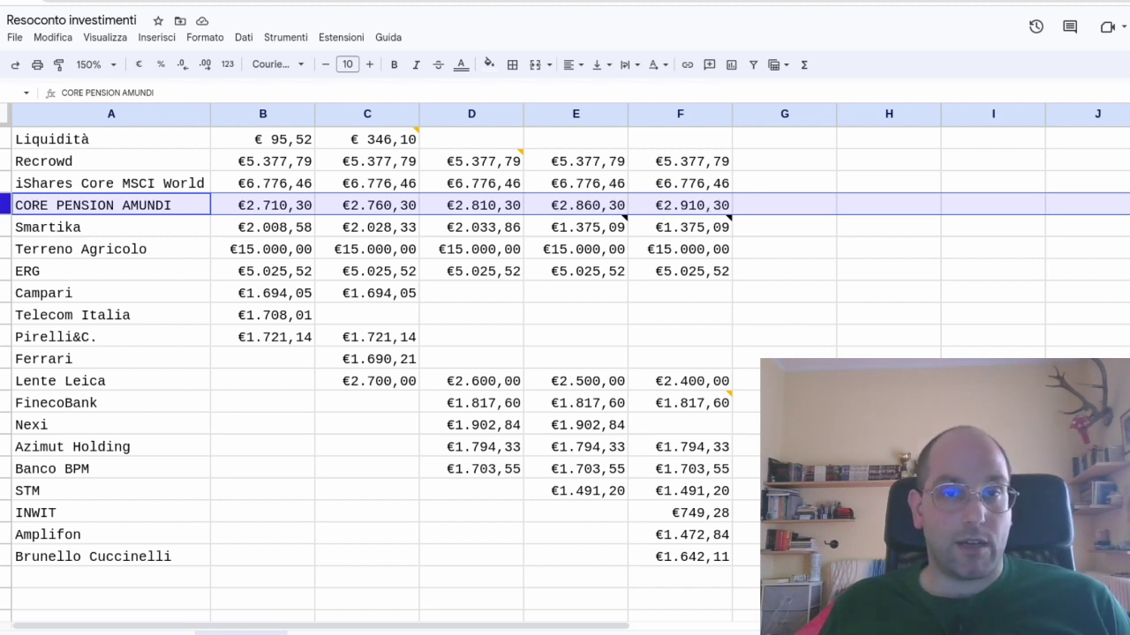
left_click(5, 227)
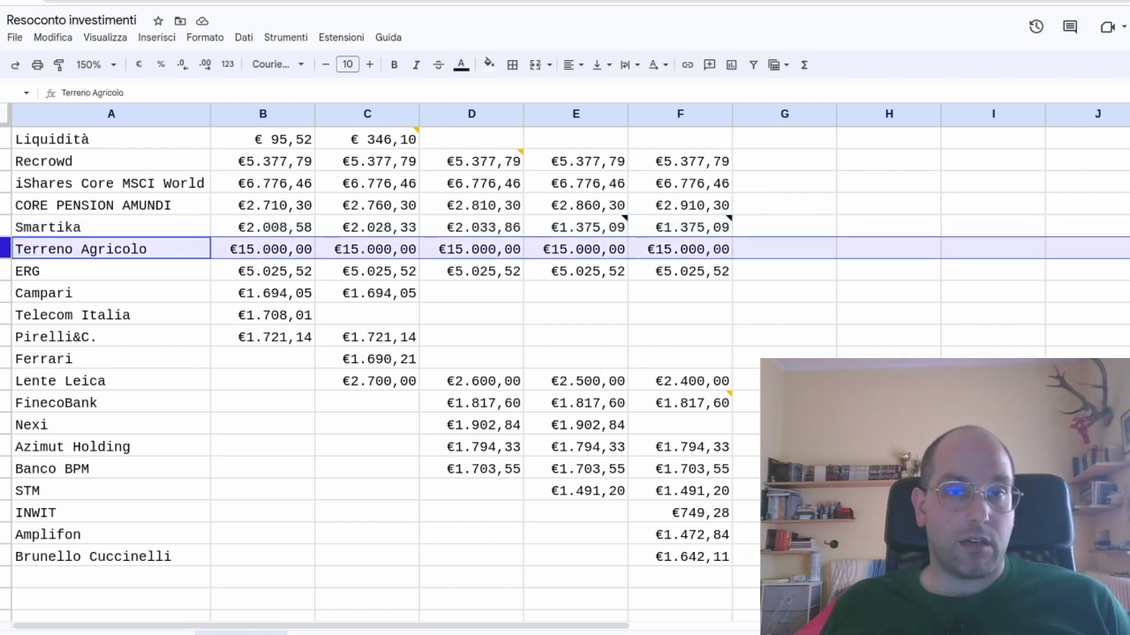
left_click(5, 250)
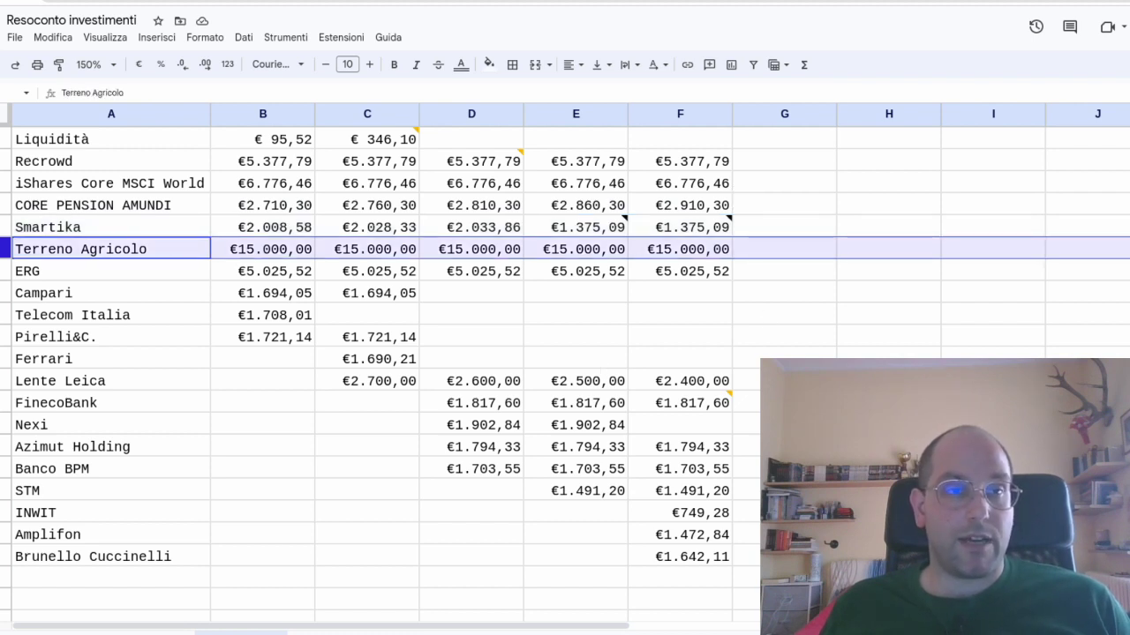
left_click(4, 271)
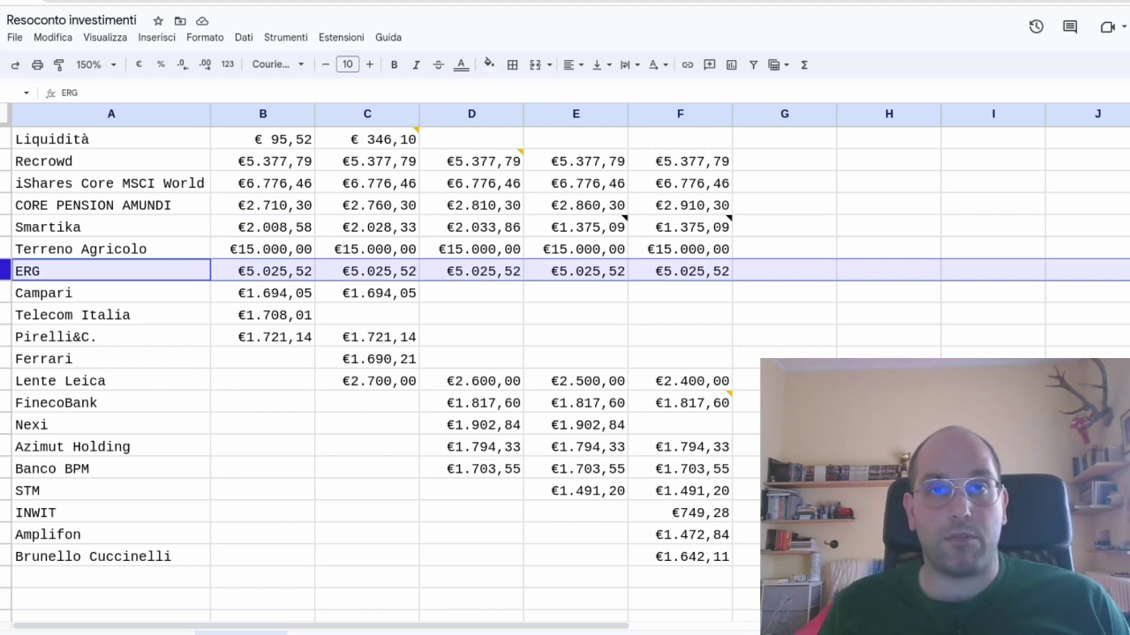
left_click(112, 293)
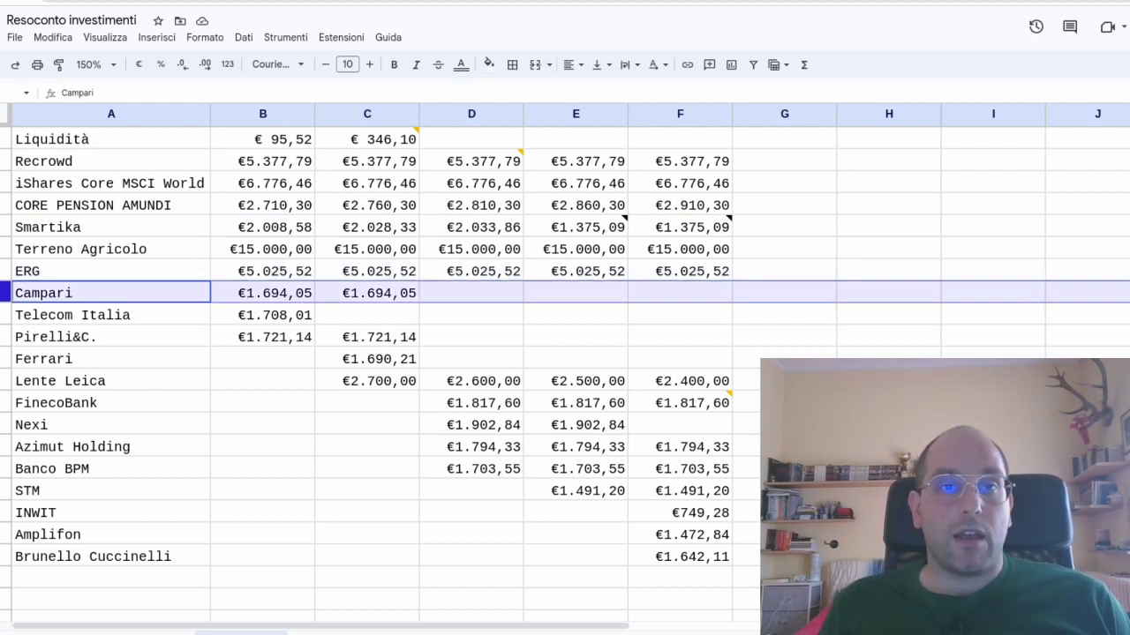
Highlight the Lente Leica row and each row from FinecoBank down to STM to review their monthly amounts
left_click(31, 381)
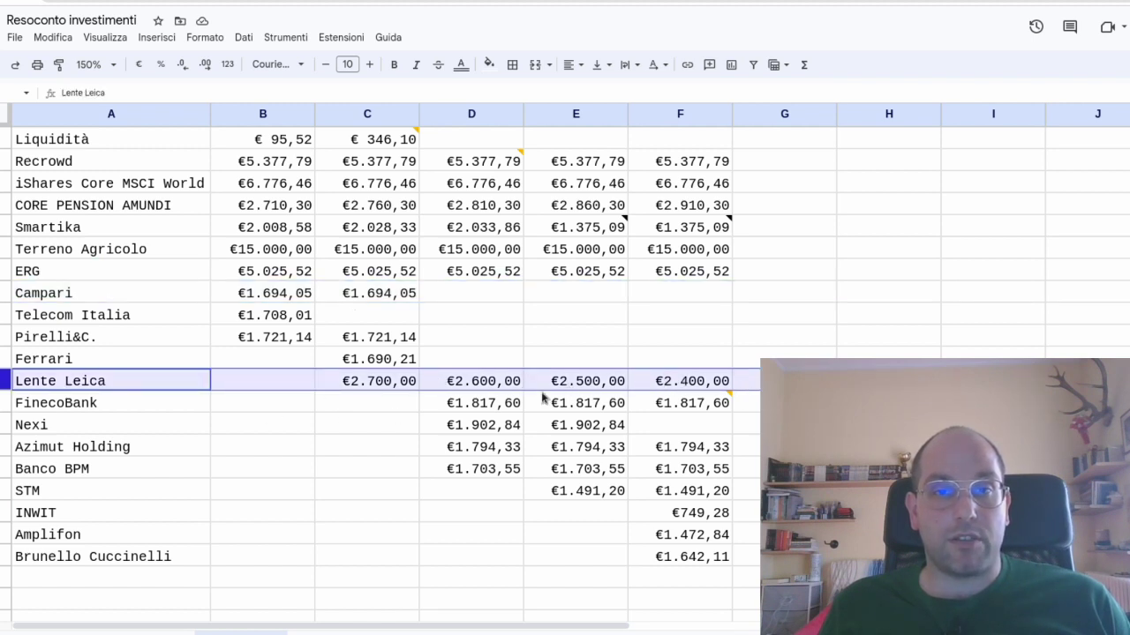
left_click(56, 402)
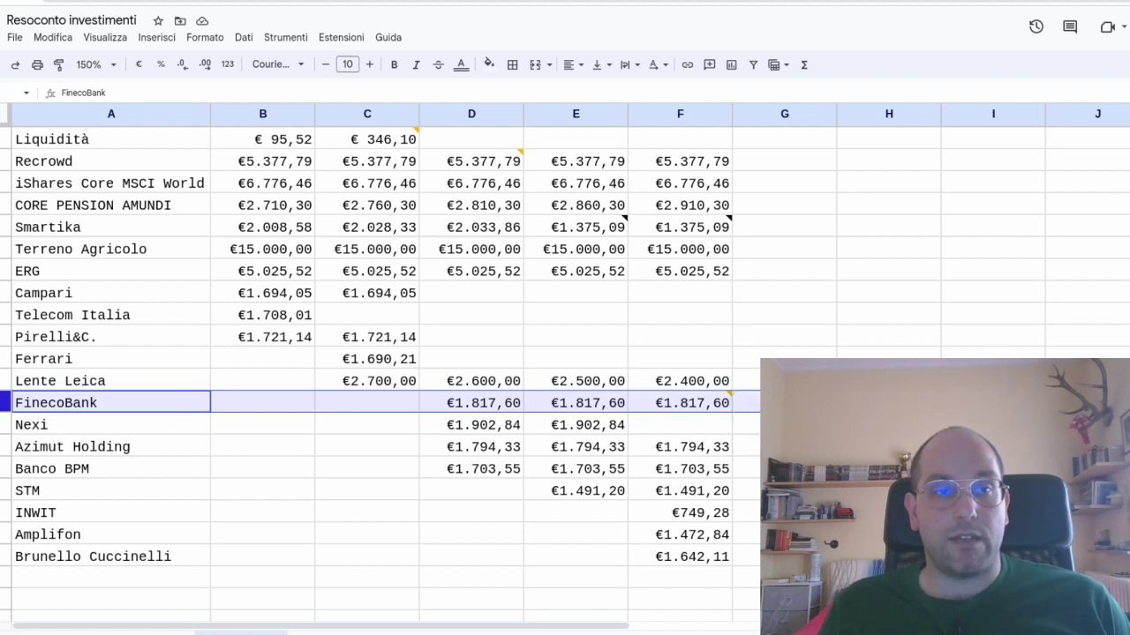
left_click(55, 425)
left_click(72, 446)
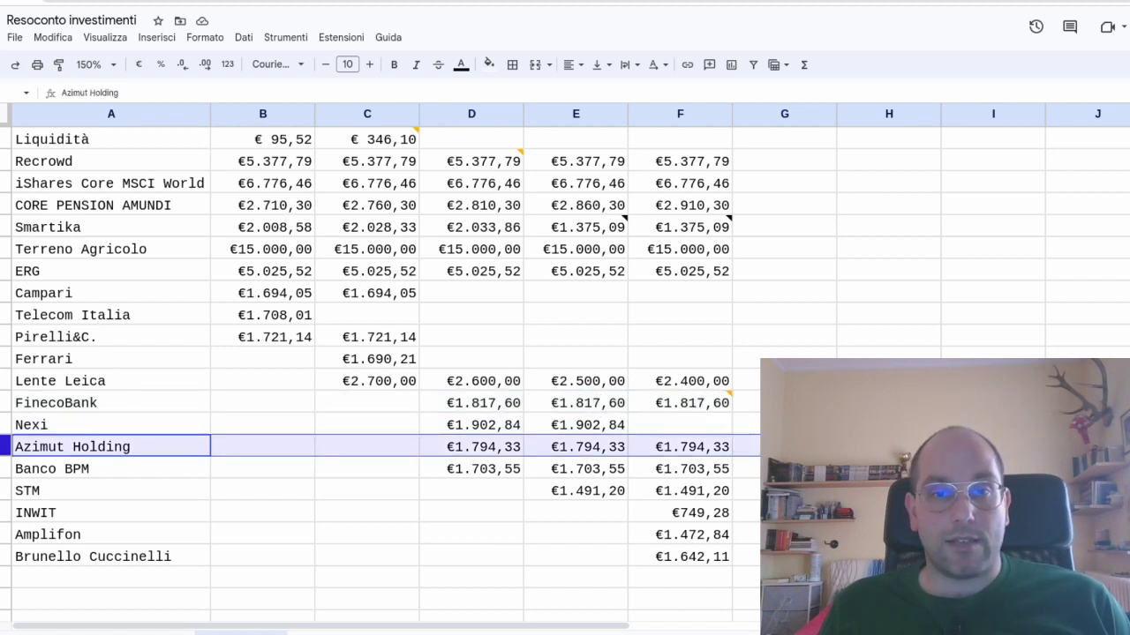
left_click(52, 468)
left_click(28, 490)
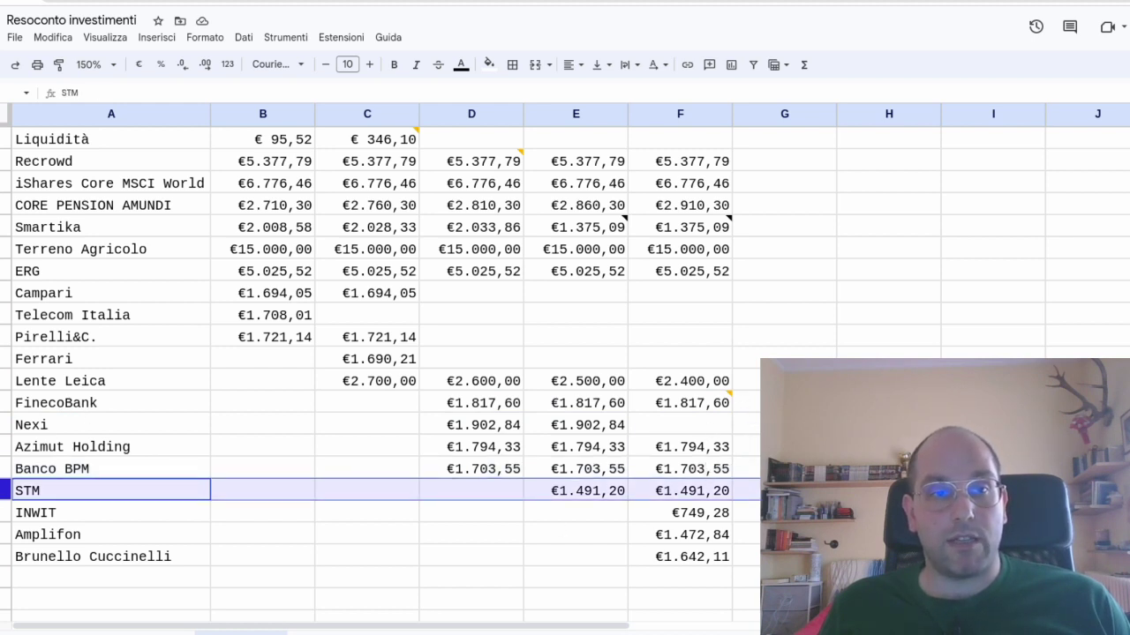
Switch to the VA quotes spreadsheet and highlight the INWIT row to examine its price trend
key("Down")
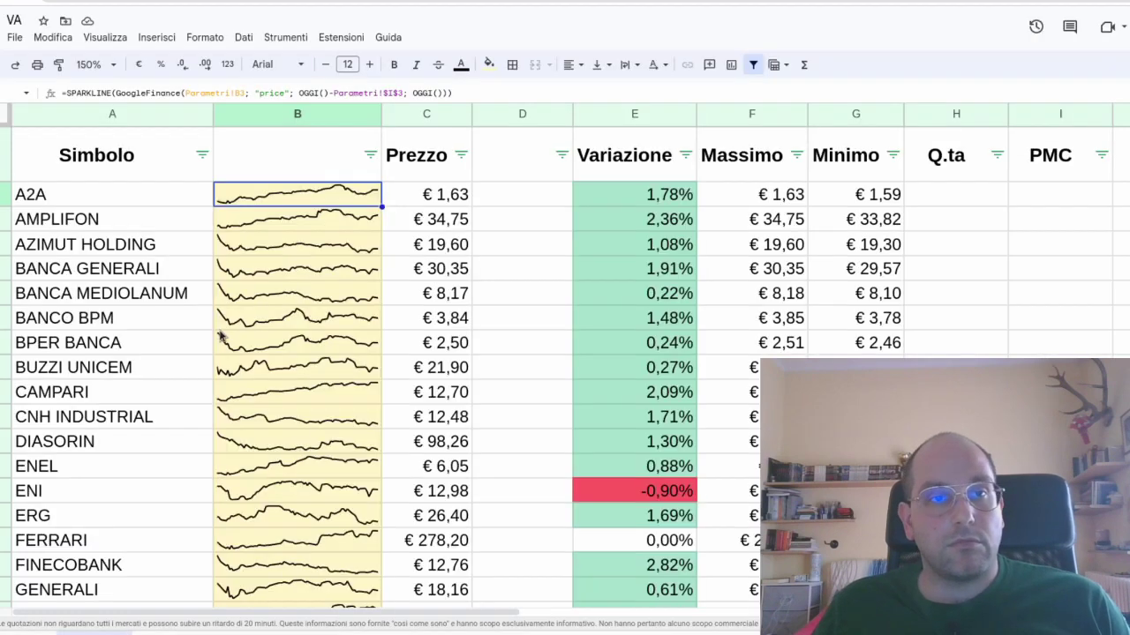
scroll(141, 396, "down", 2)
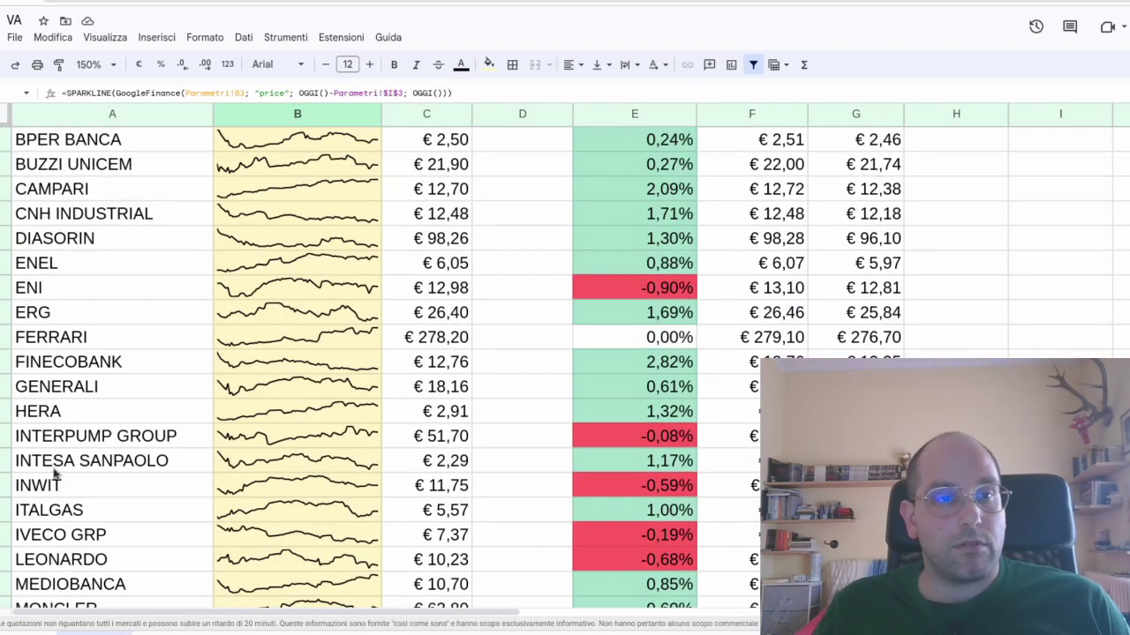
left_click(5, 487)
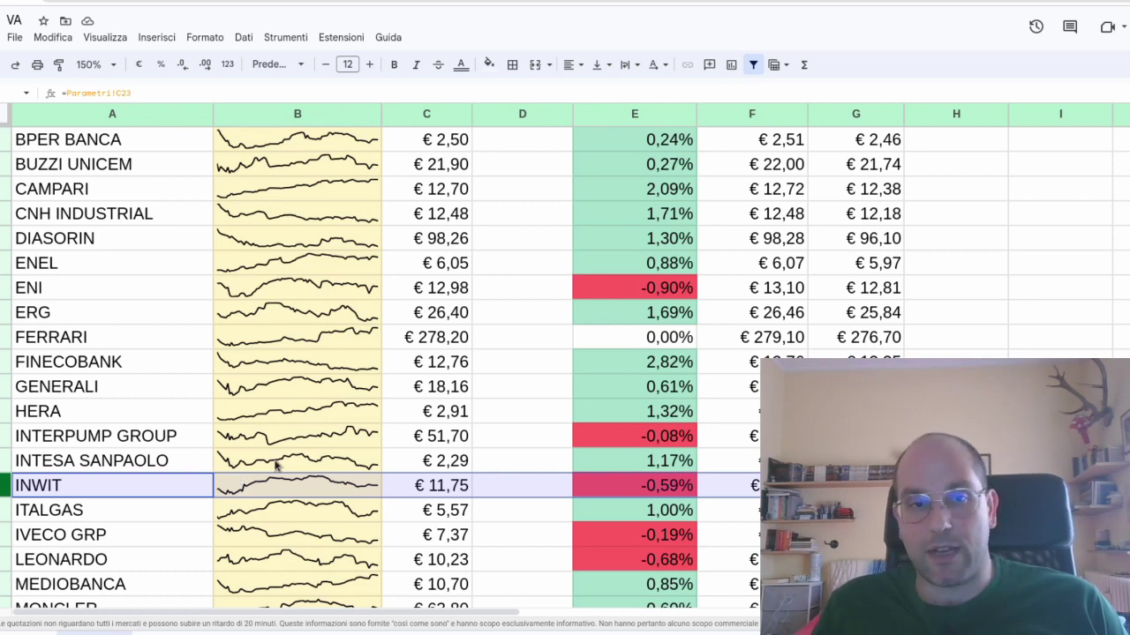
Return to the Resoconto investimenti spreadsheet and highlight the Amplifon and Brunello Cuccinelli rows in turn
key("ctrl+Tab")
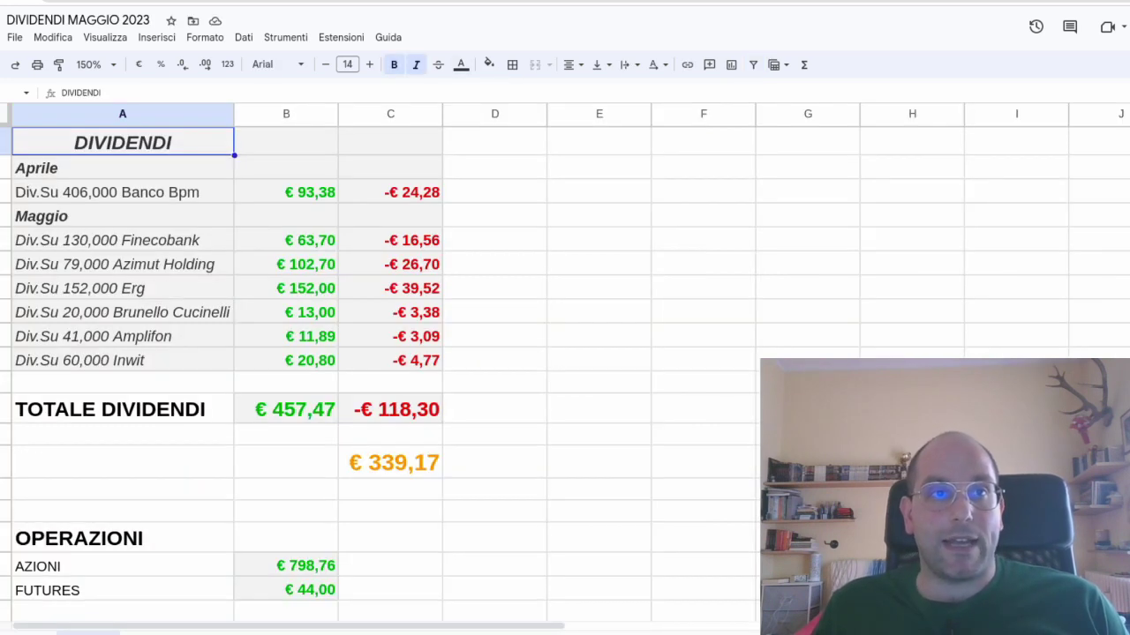
key("ctrl+Tab")
left_click(48, 535)
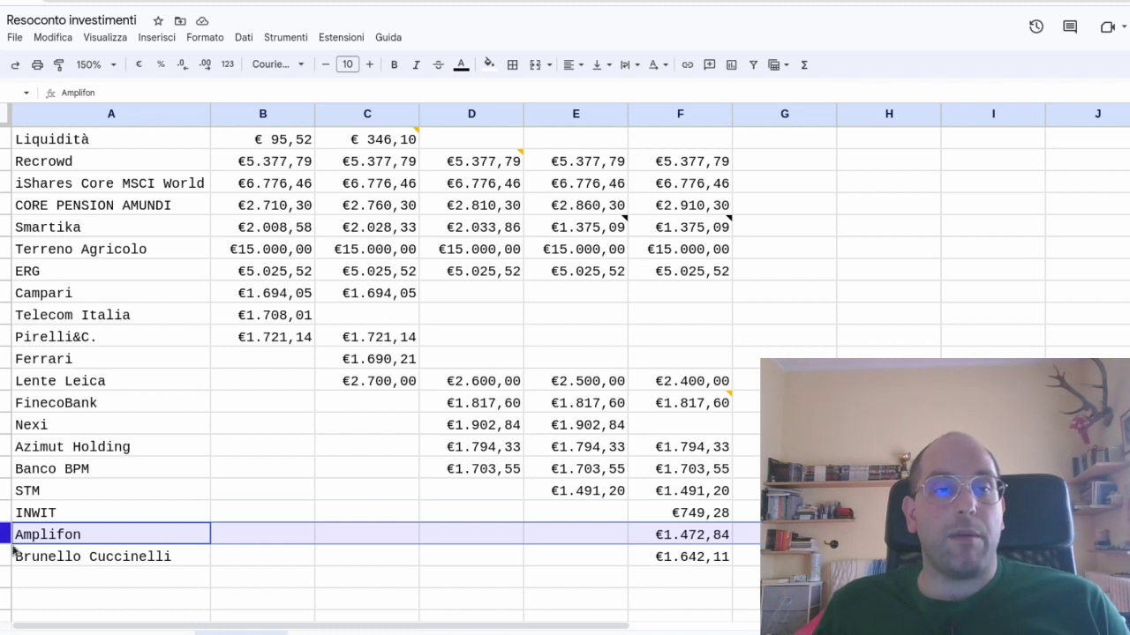
left_click(93, 556)
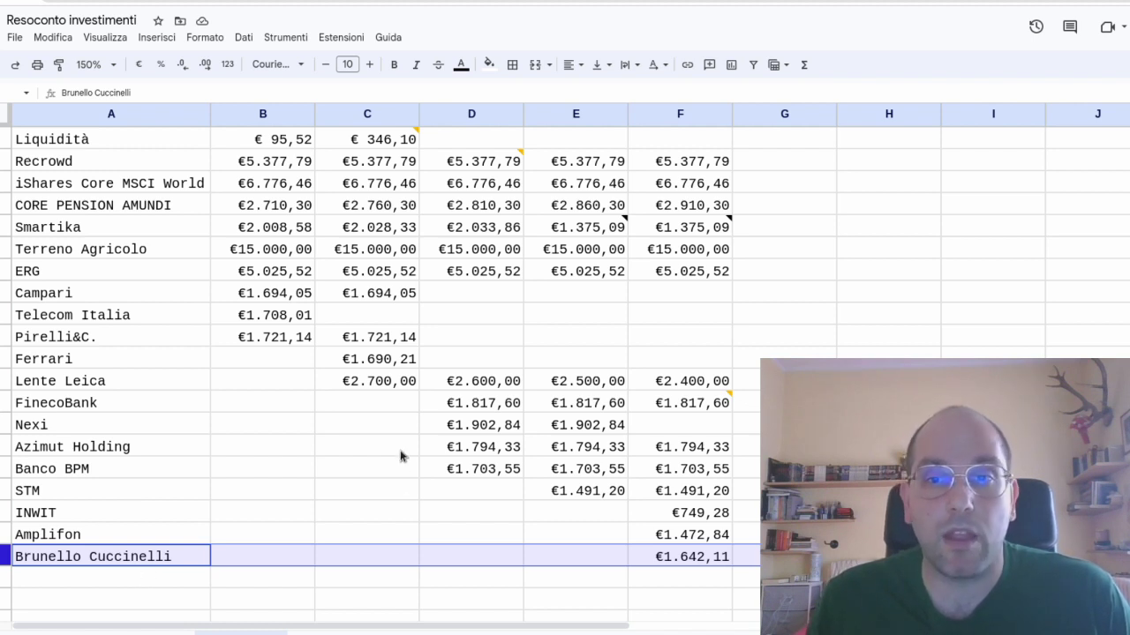
Enlarge the sheet to 200% zoom and highlight the Maggio row of the Differenza table to examine the monthly change
scroll(400, 455, "up", 1)
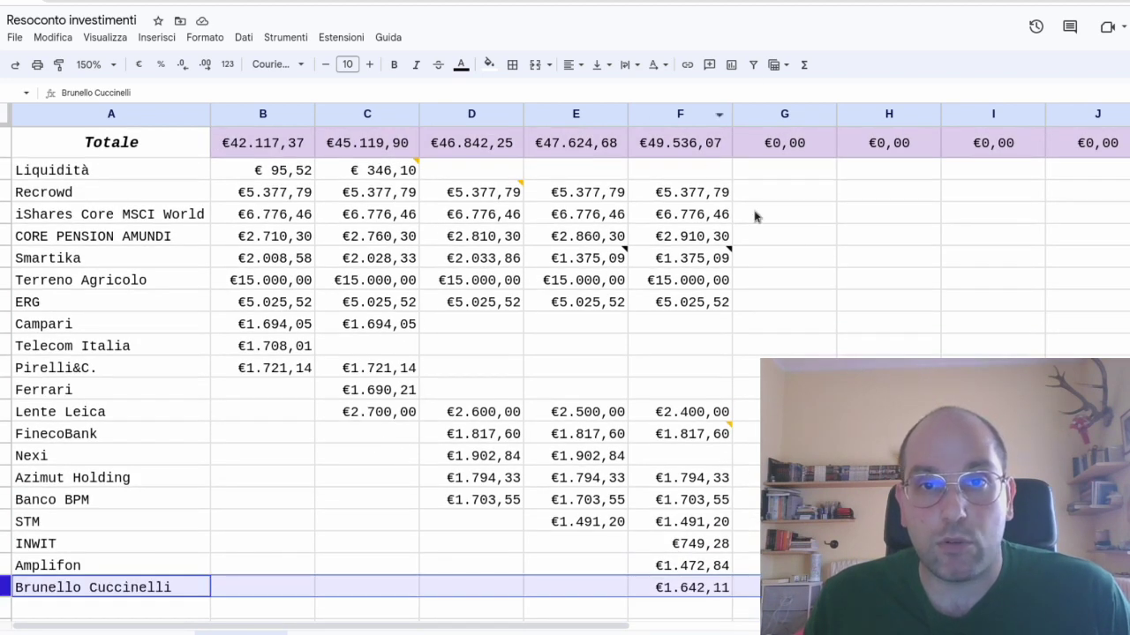
left_click(99, 65)
left_click(92, 221)
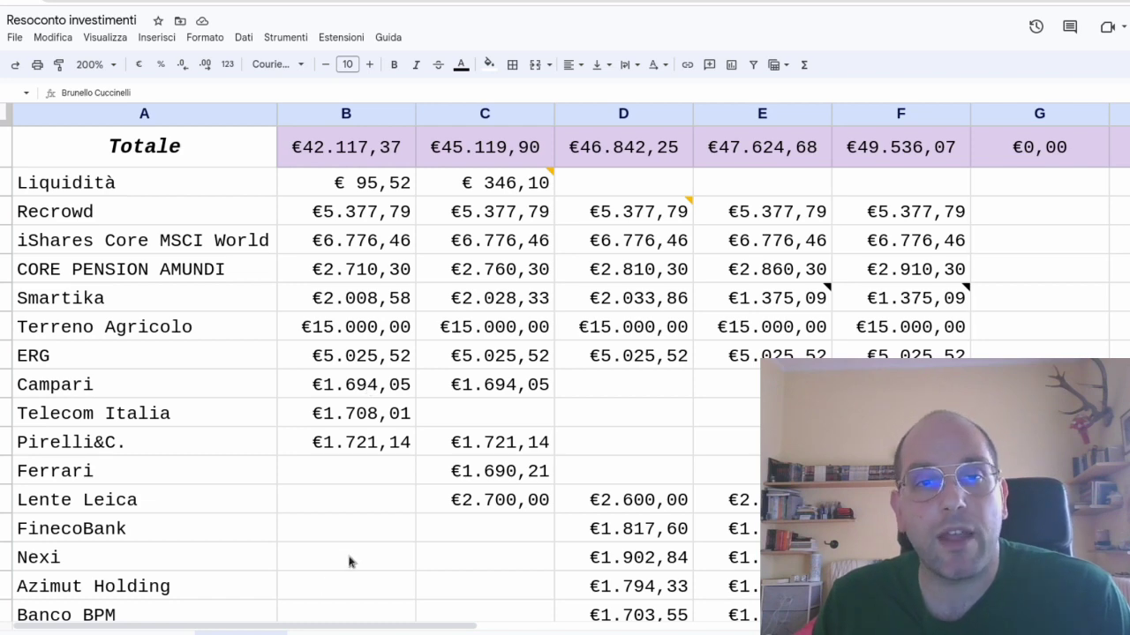
left_click_drag(304, 626, 763, 626)
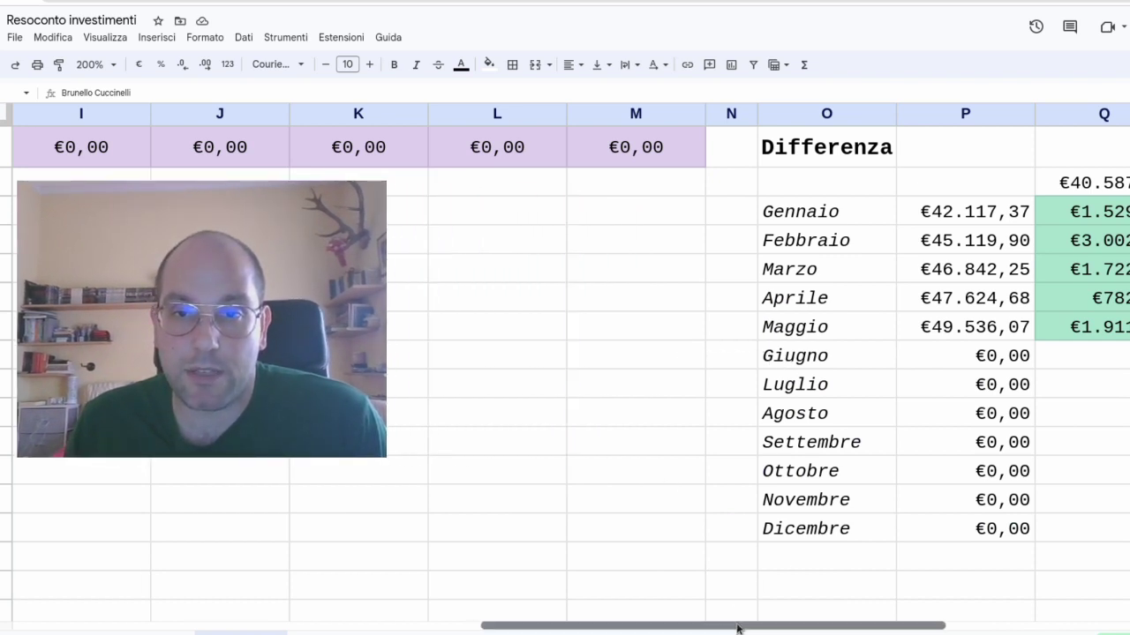
left_click_drag(738, 629, 784, 630)
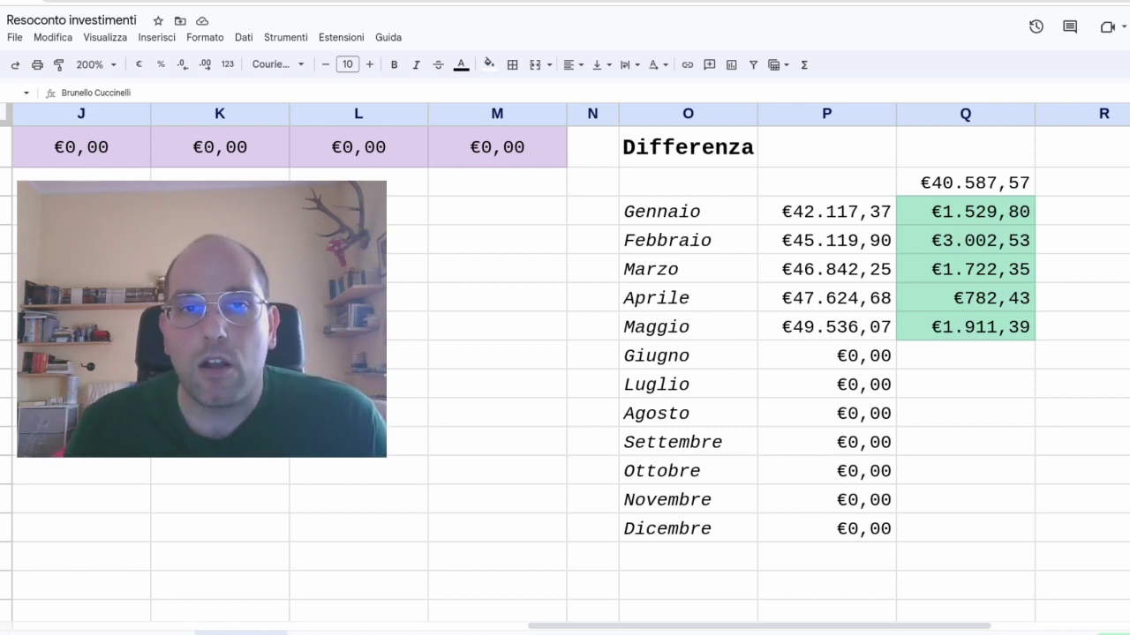
left_click(3, 333)
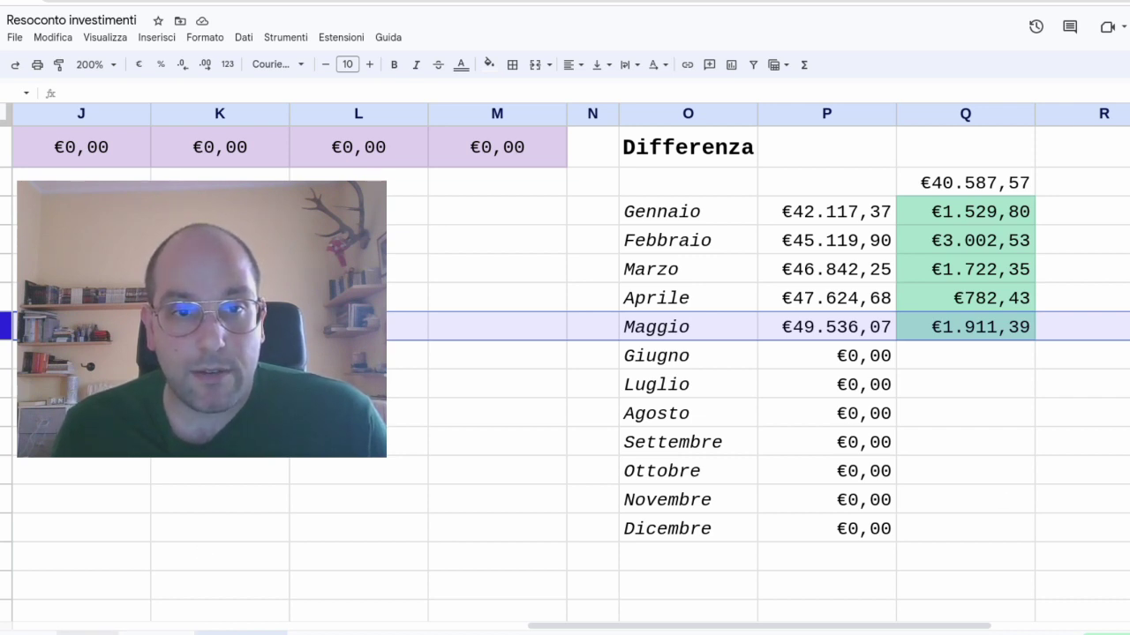
Go to the Report Tot. Investimenti 2023 chart and set the zoom to 100% to view the whole chart
key("ctrl+Home")
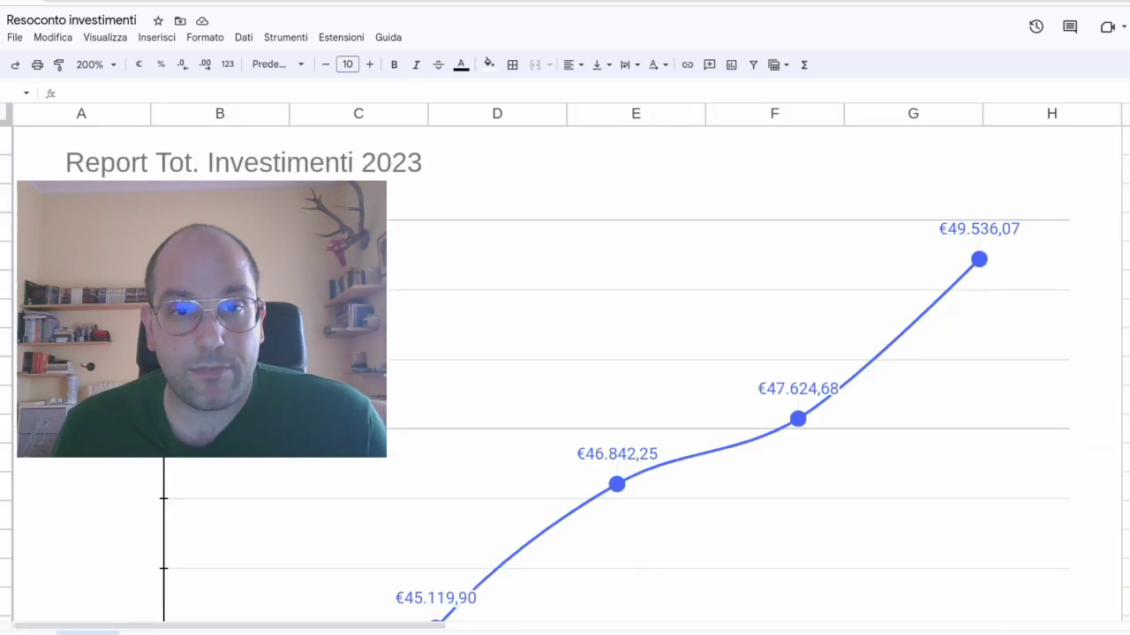
left_click(113, 64)
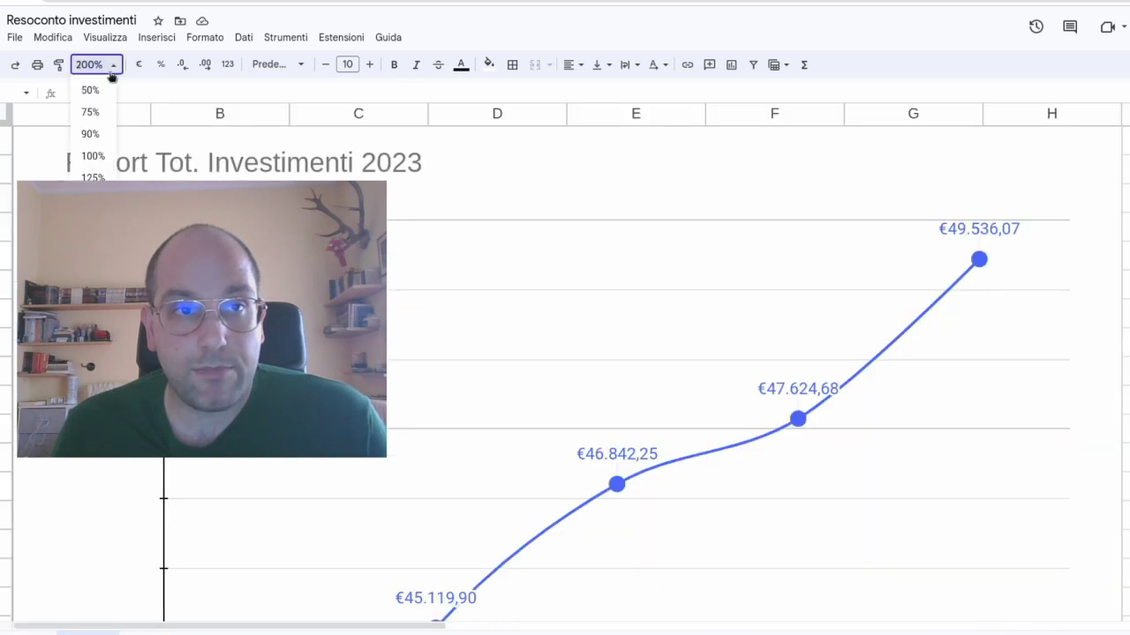
left_click(93, 155)
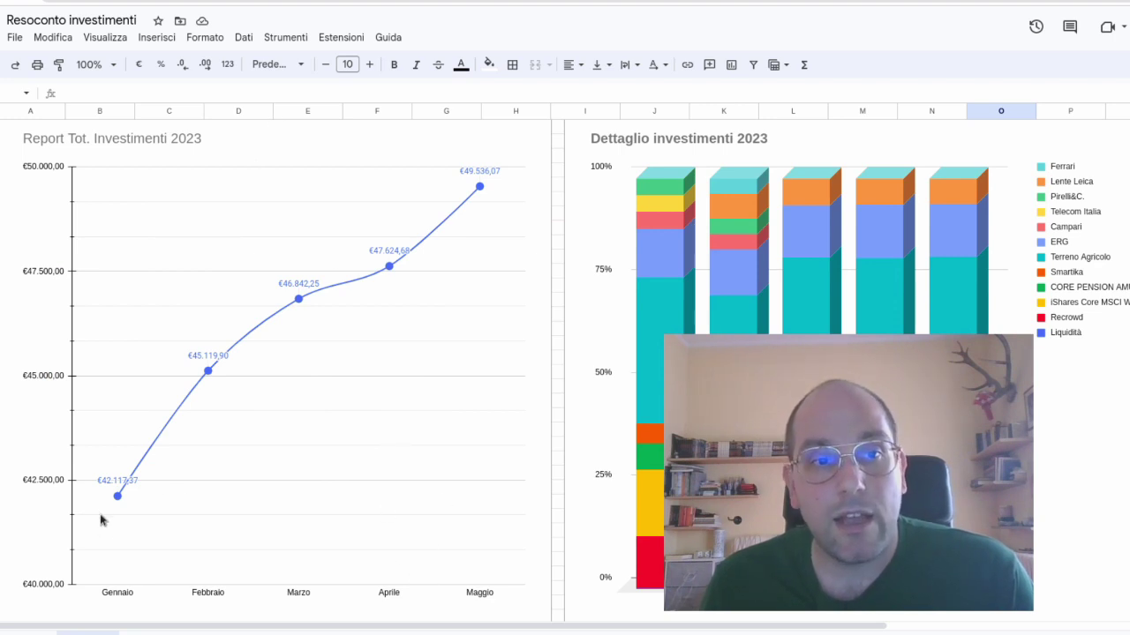
Enlarge the charts to 150% zoom and examine the monthly points of the Report Tot. Investimenti 2023 line
left_click(107, 65)
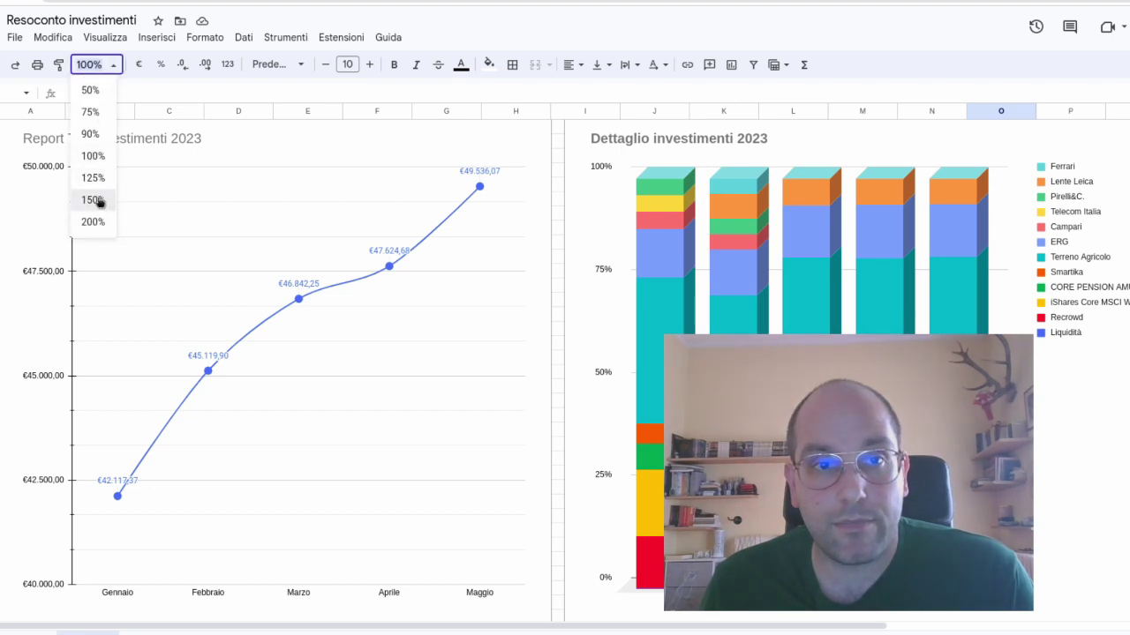
left_click(99, 201)
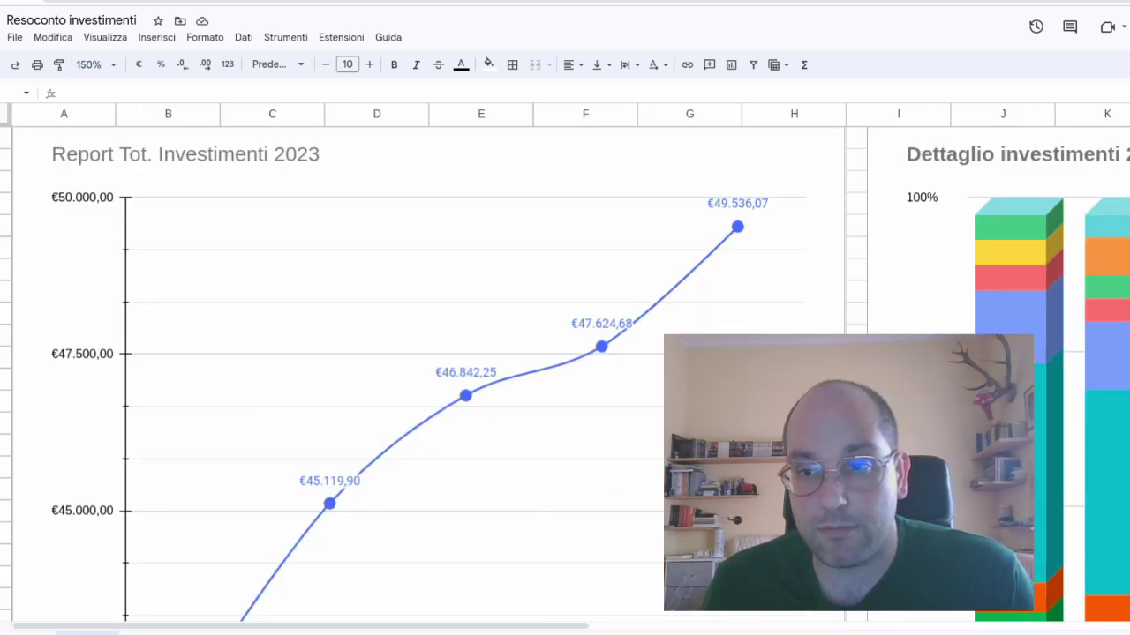
scroll(423, 370, "up", 1)
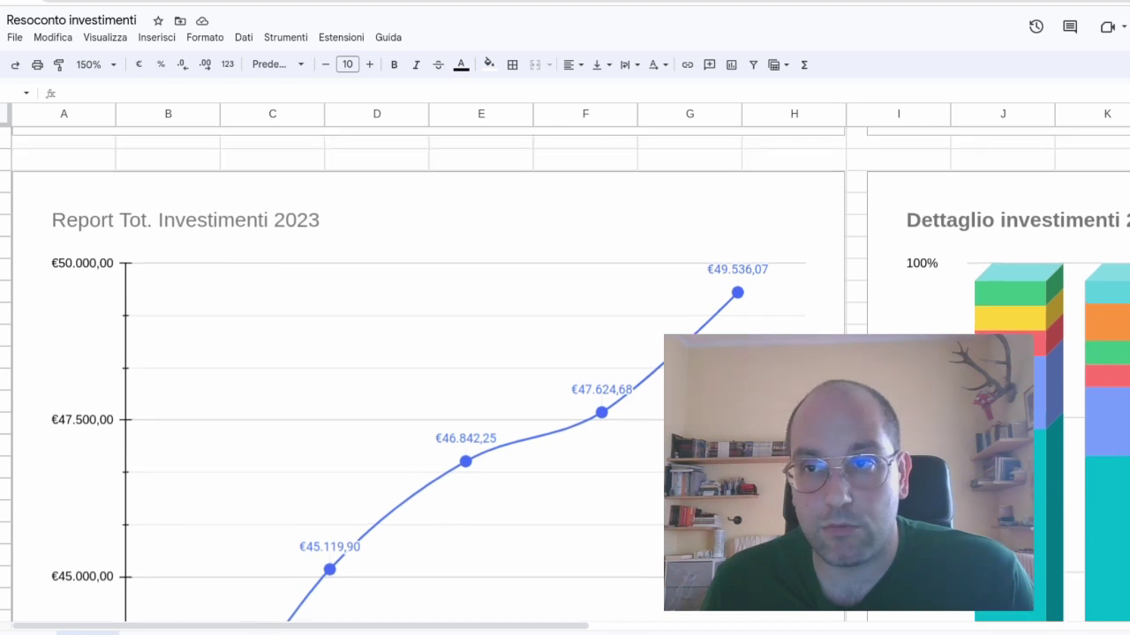
scroll(423, 371, "up", 1)
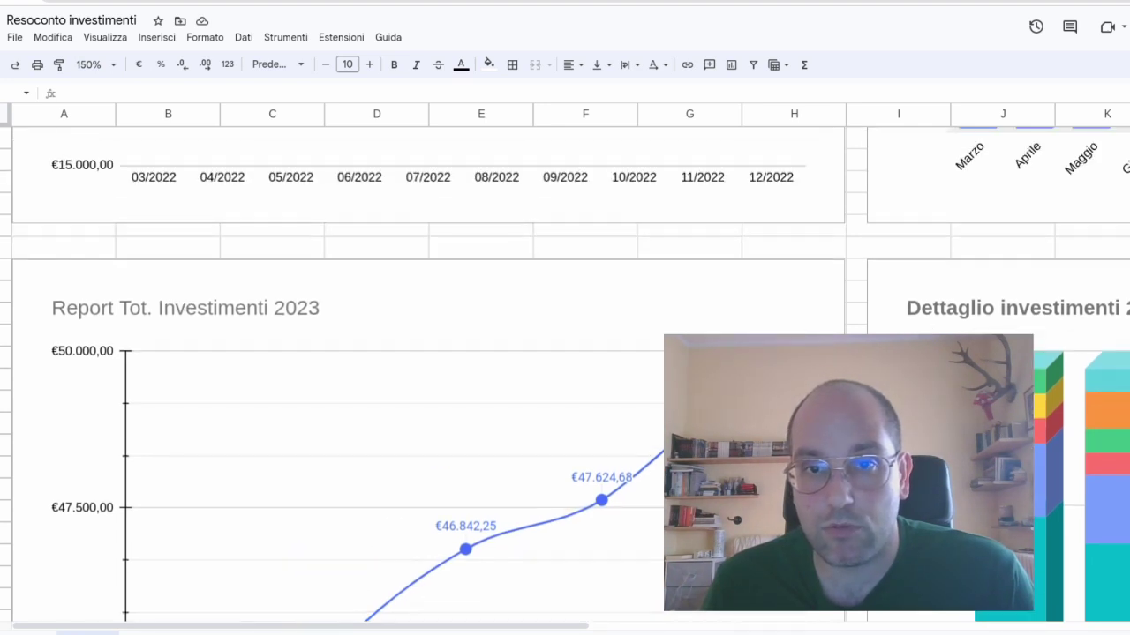
scroll(424, 371, "down", 3)
scroll(424, 371, "up", 1)
scroll(424, 371, "down", 1)
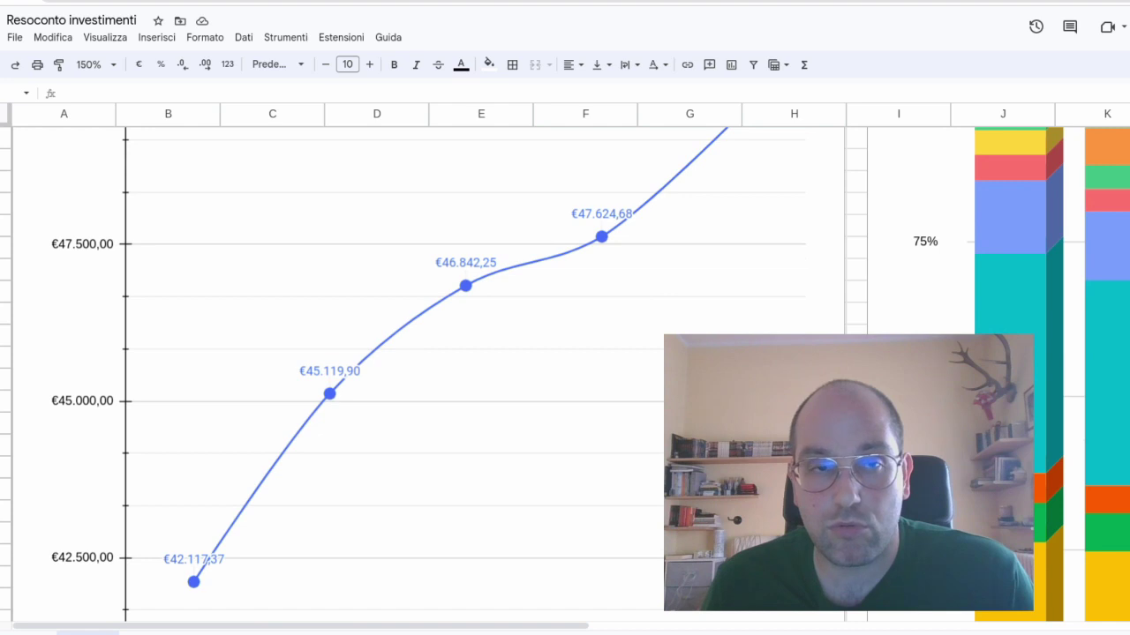
Set the zoom to 125% and review the 2023 total line from Gennaio to Maggio
left_click(109, 67)
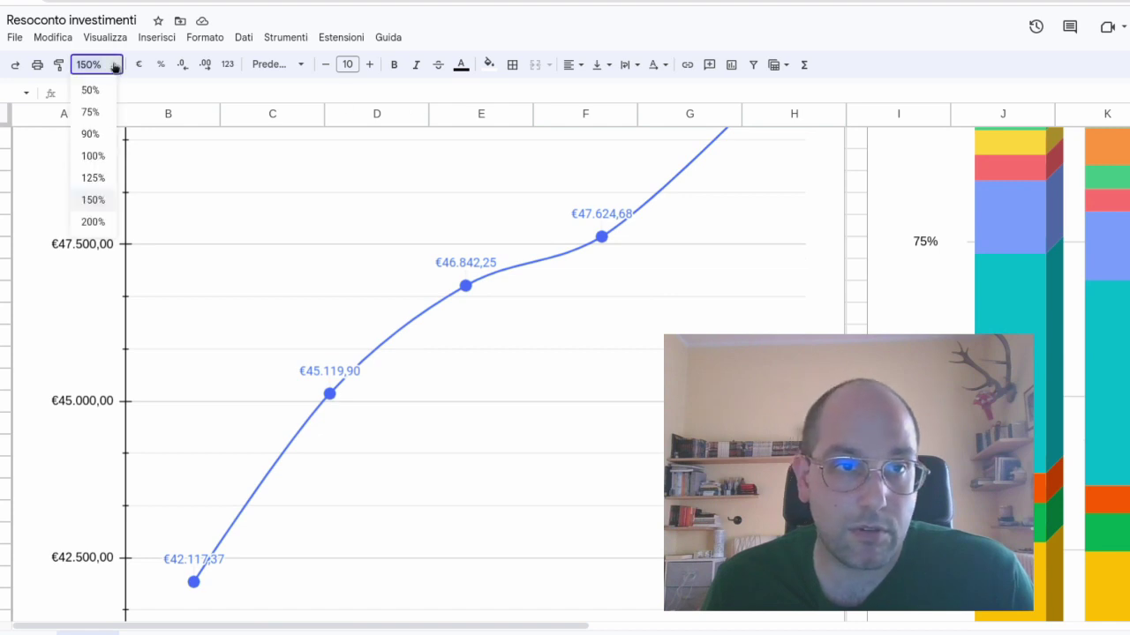
left_click(93, 177)
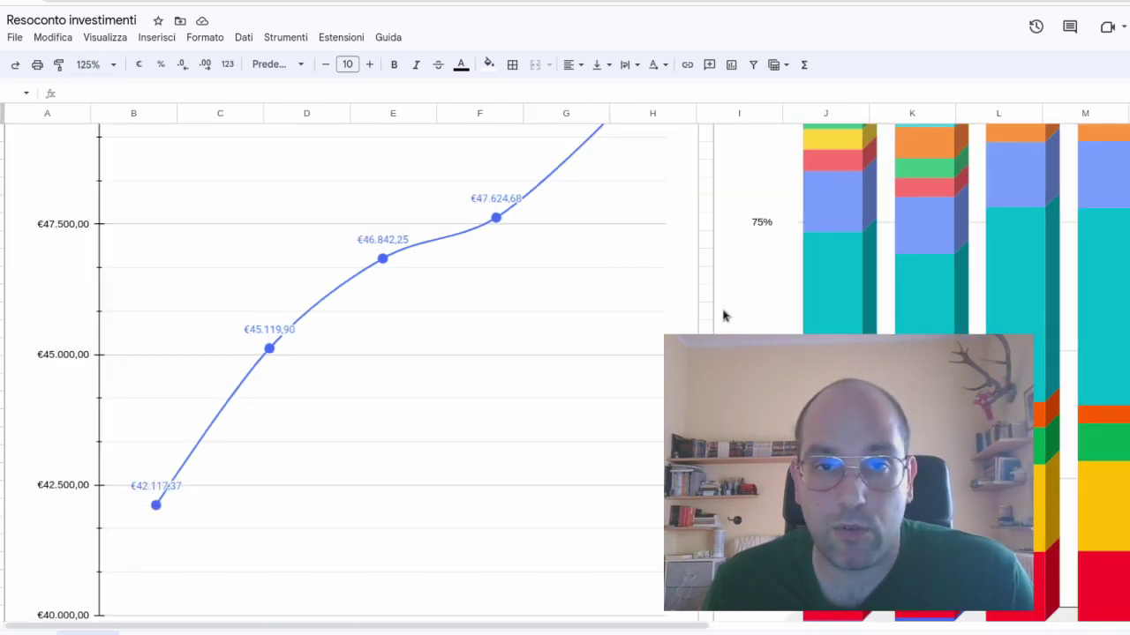
scroll(722, 315, "up", 1)
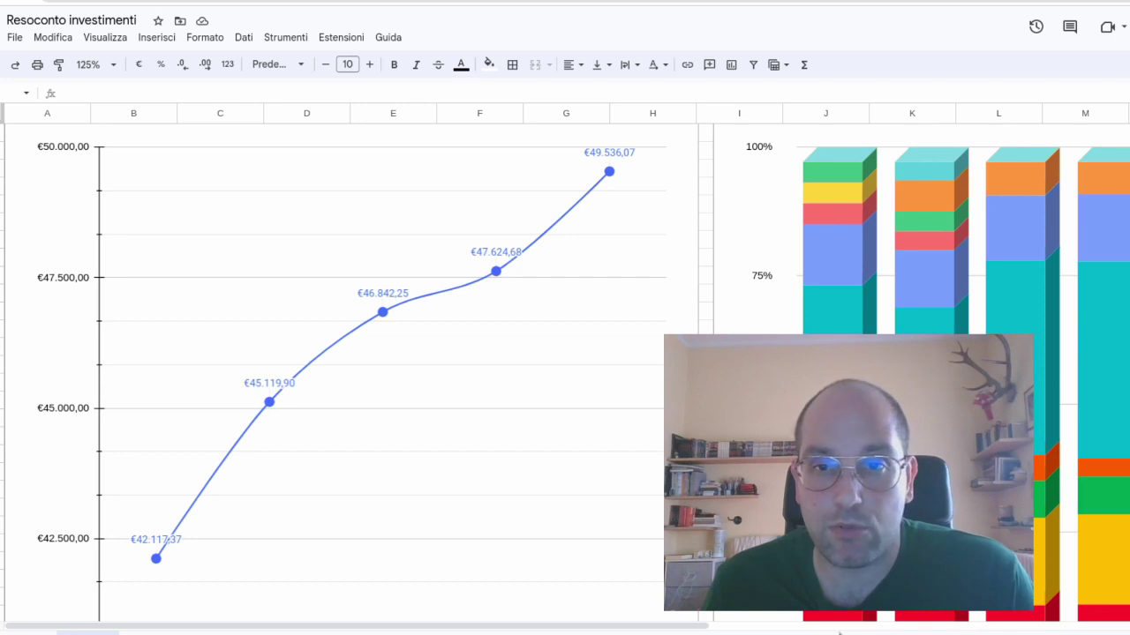